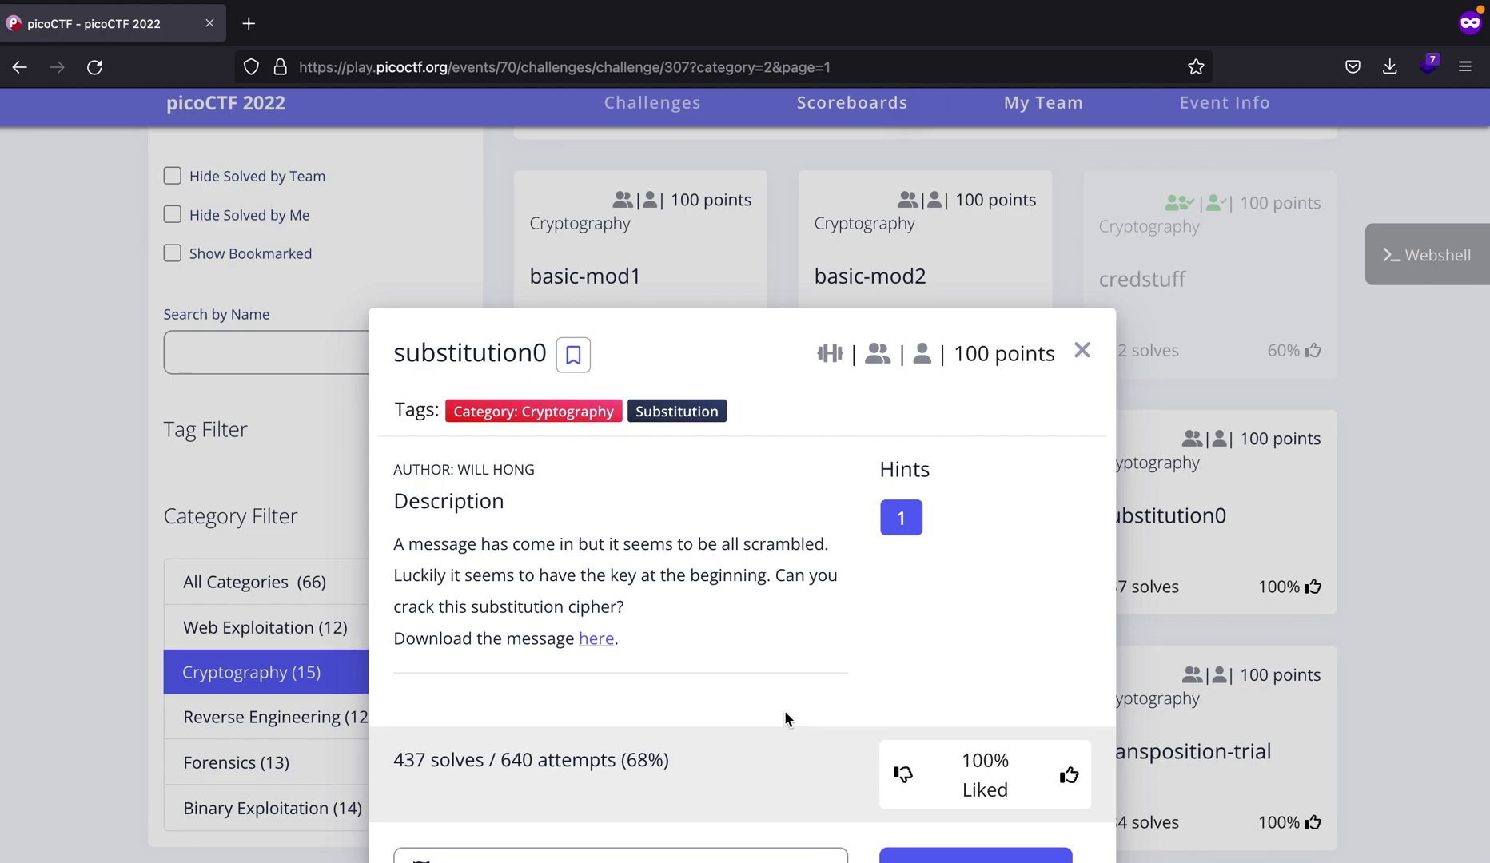
# Step: Switch to the Terminal workspace in the crypto folder
pyautogui.hotkey('ctrl', 'Left')
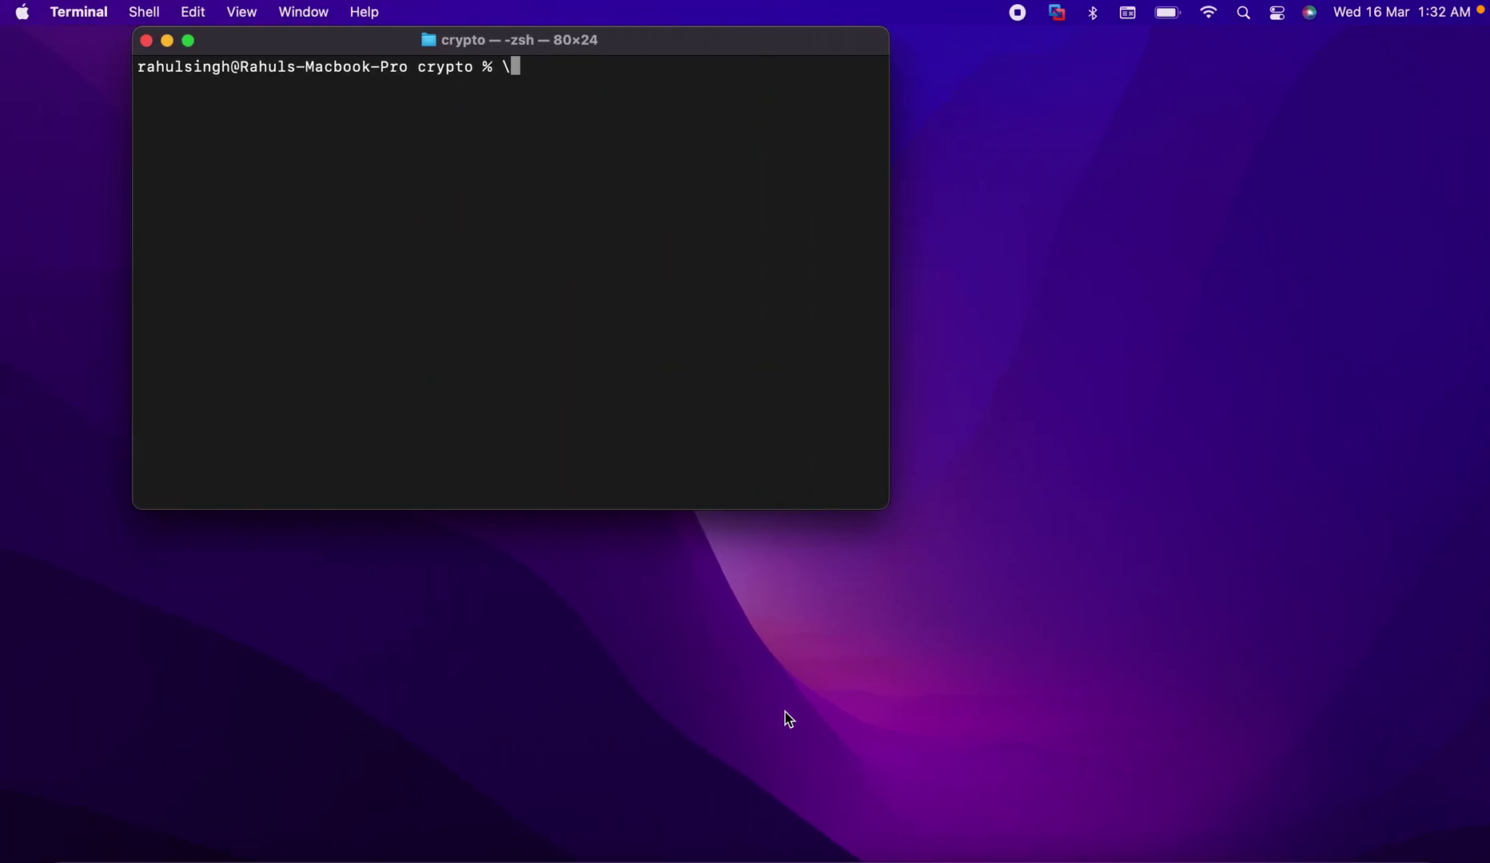
# Step: Open subs0.txt in nano
pyautogui.press('BackSpace')
pyautogui.write('nano subs0')
pyautogui.press('Tab')
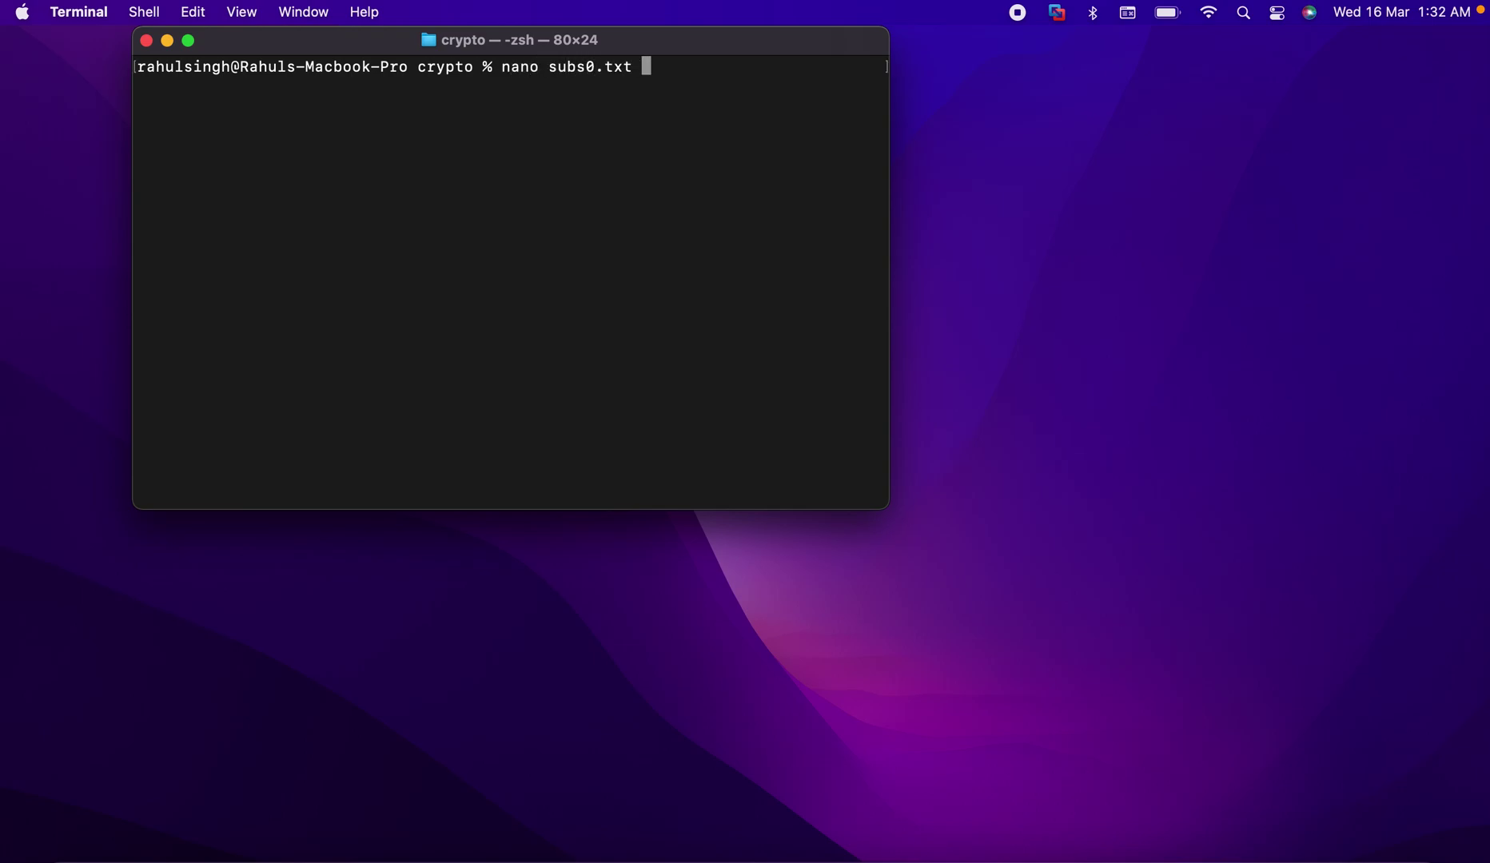
pyautogui.press('Return')
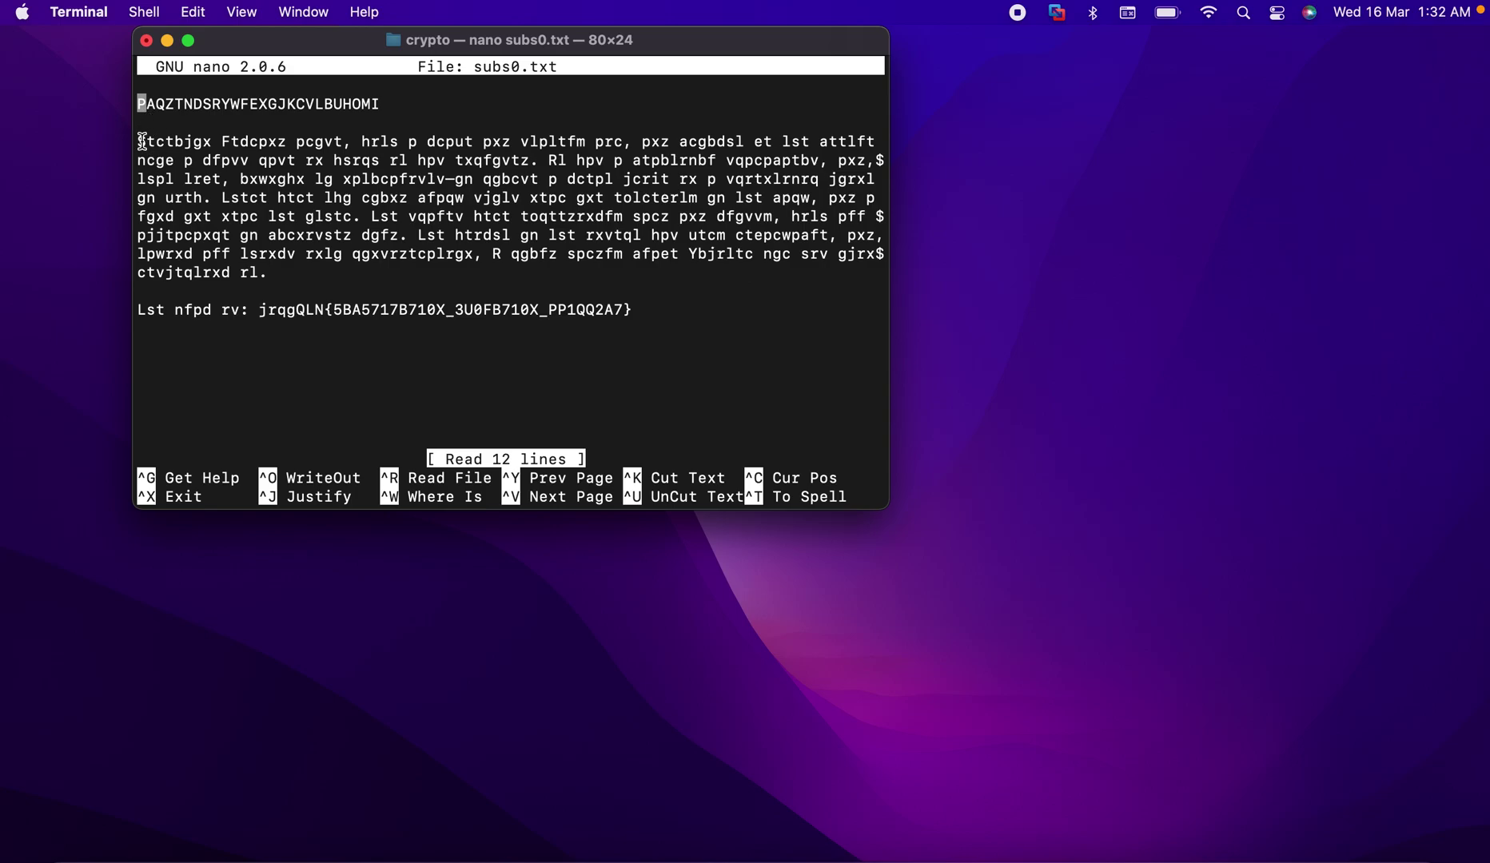
# Step: Select the key alphabet PAQZTNDSRYWFEXGJKCVLBUHOMI on the first line and return to the browser
pyautogui.moveTo(145, 143); pyautogui.dragTo(139, 143)
pyautogui.moveTo(141, 104); pyautogui.dragTo(160, 98)
pyautogui.click(160, 99)
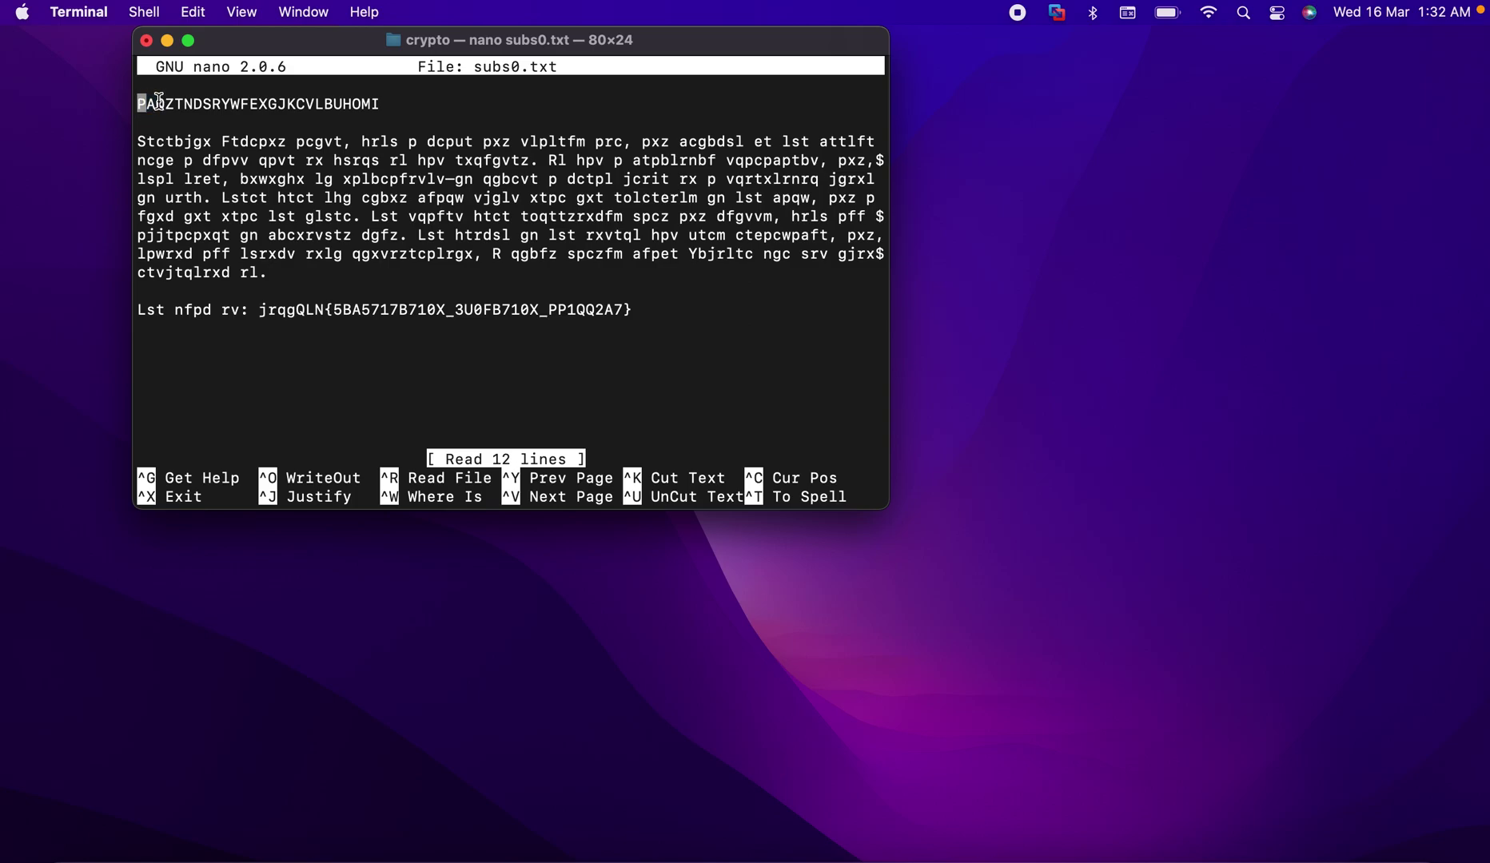
pyautogui.doubleClick(270, 102)
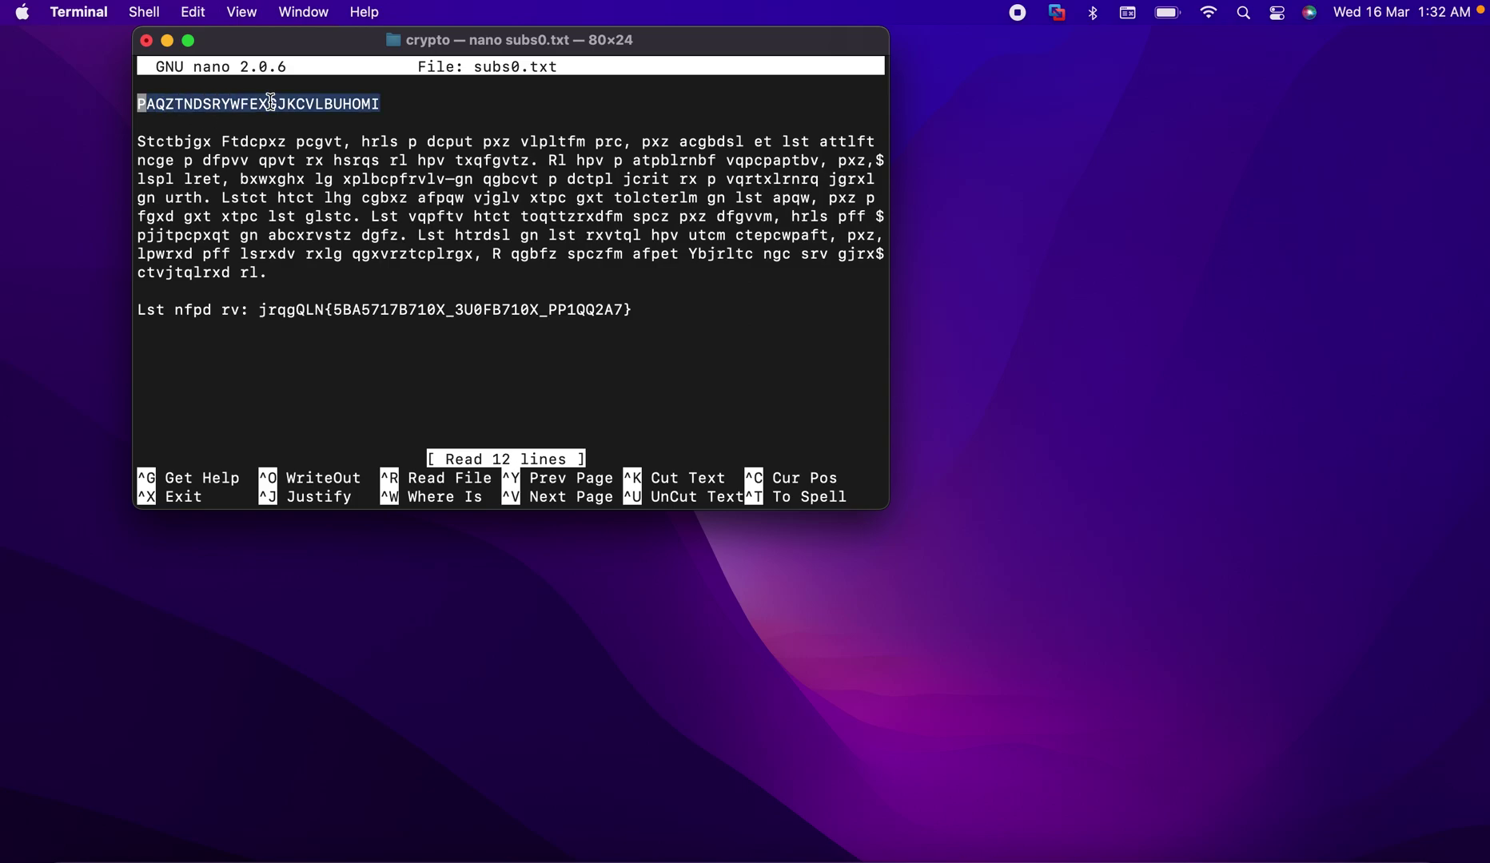
pyautogui.press('super+Tab')
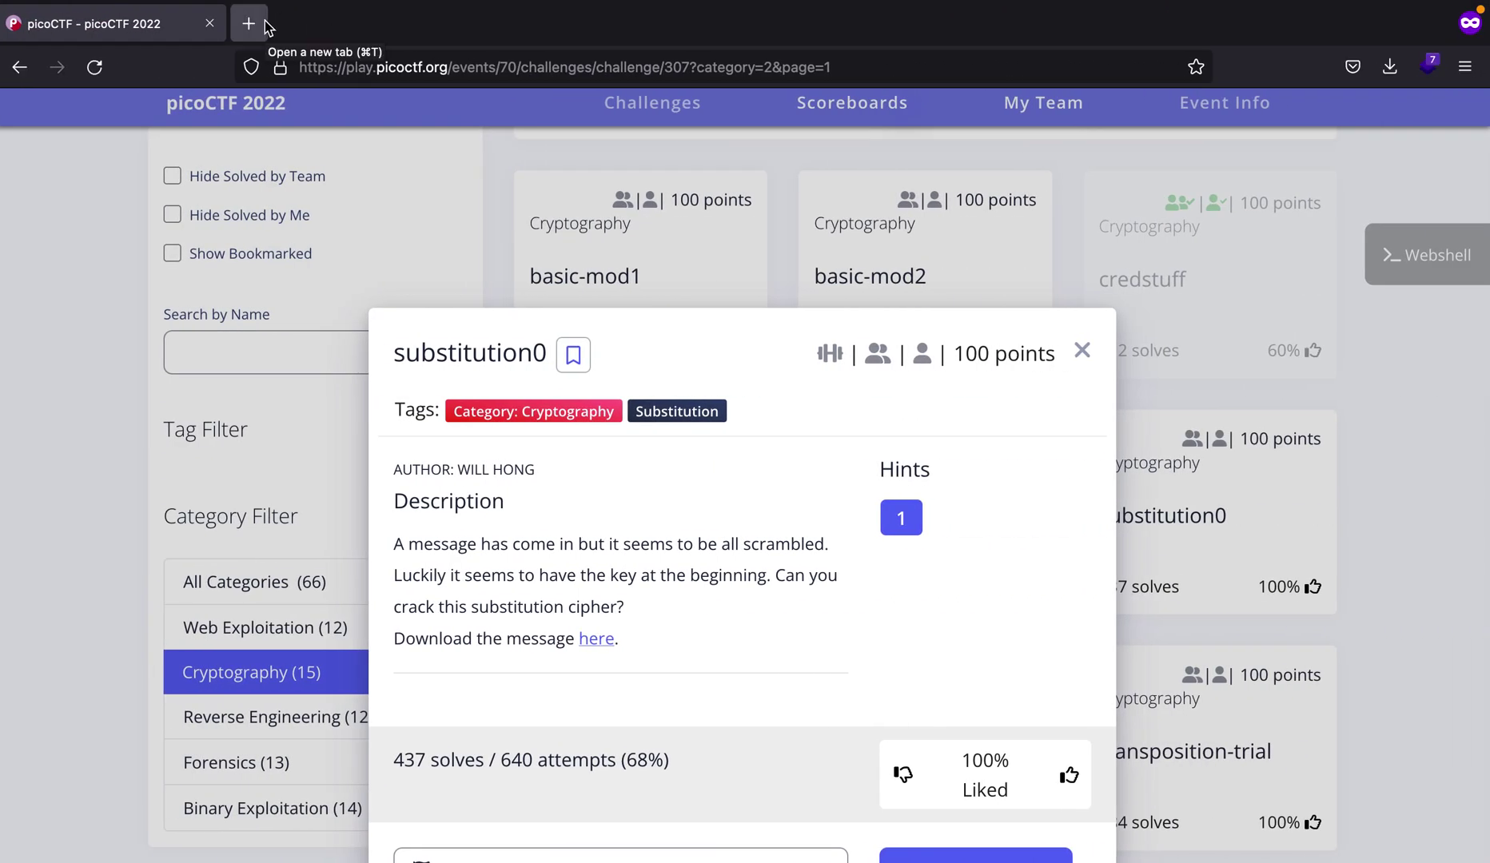
# Step: Search Google for 'substitution cipher online' in a new tab
pyautogui.click(265, 21)
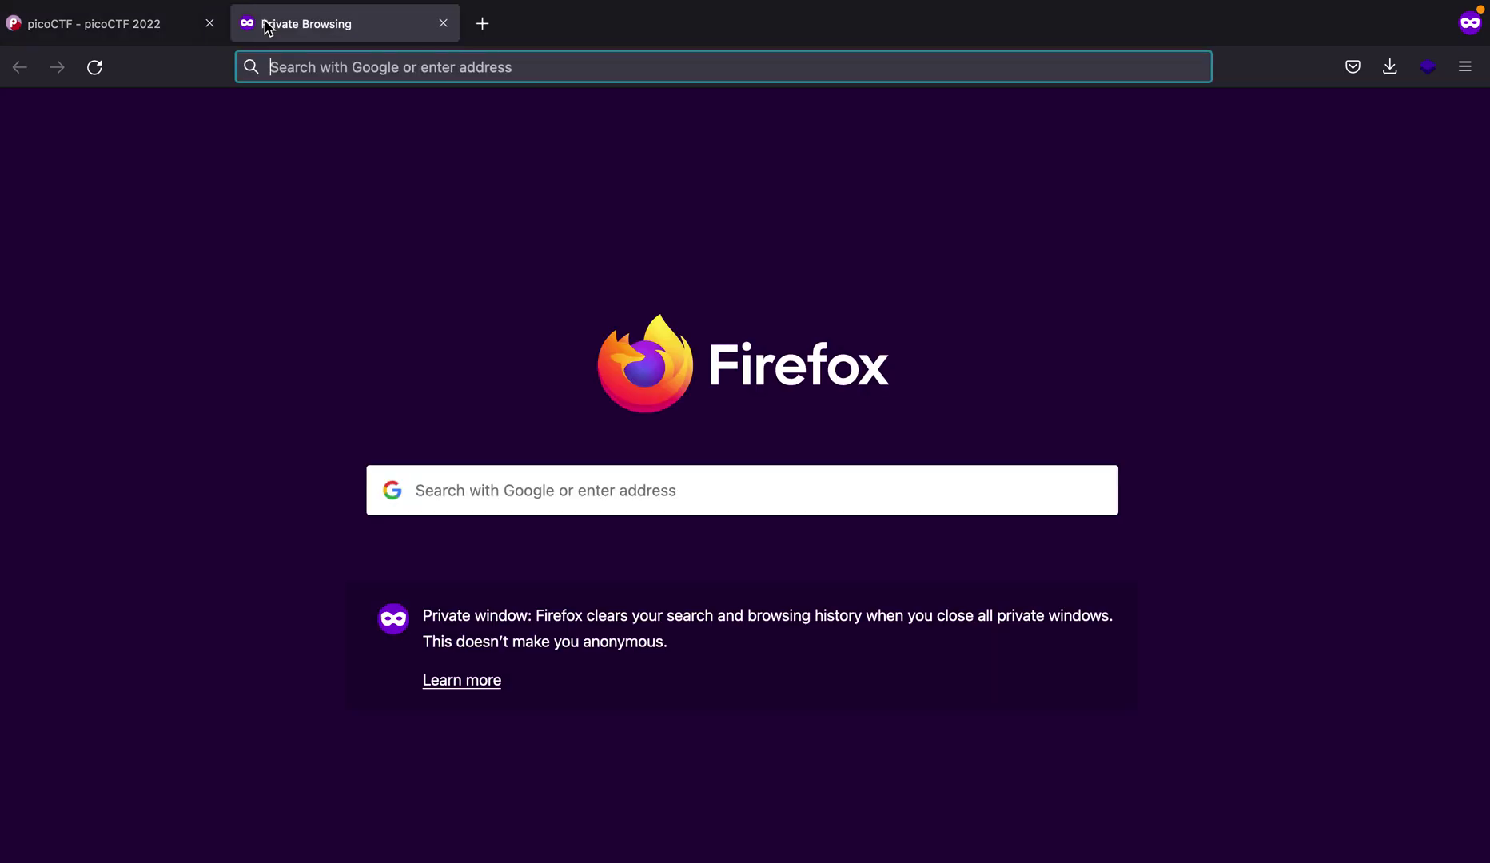
pyautogui.write('online syb')
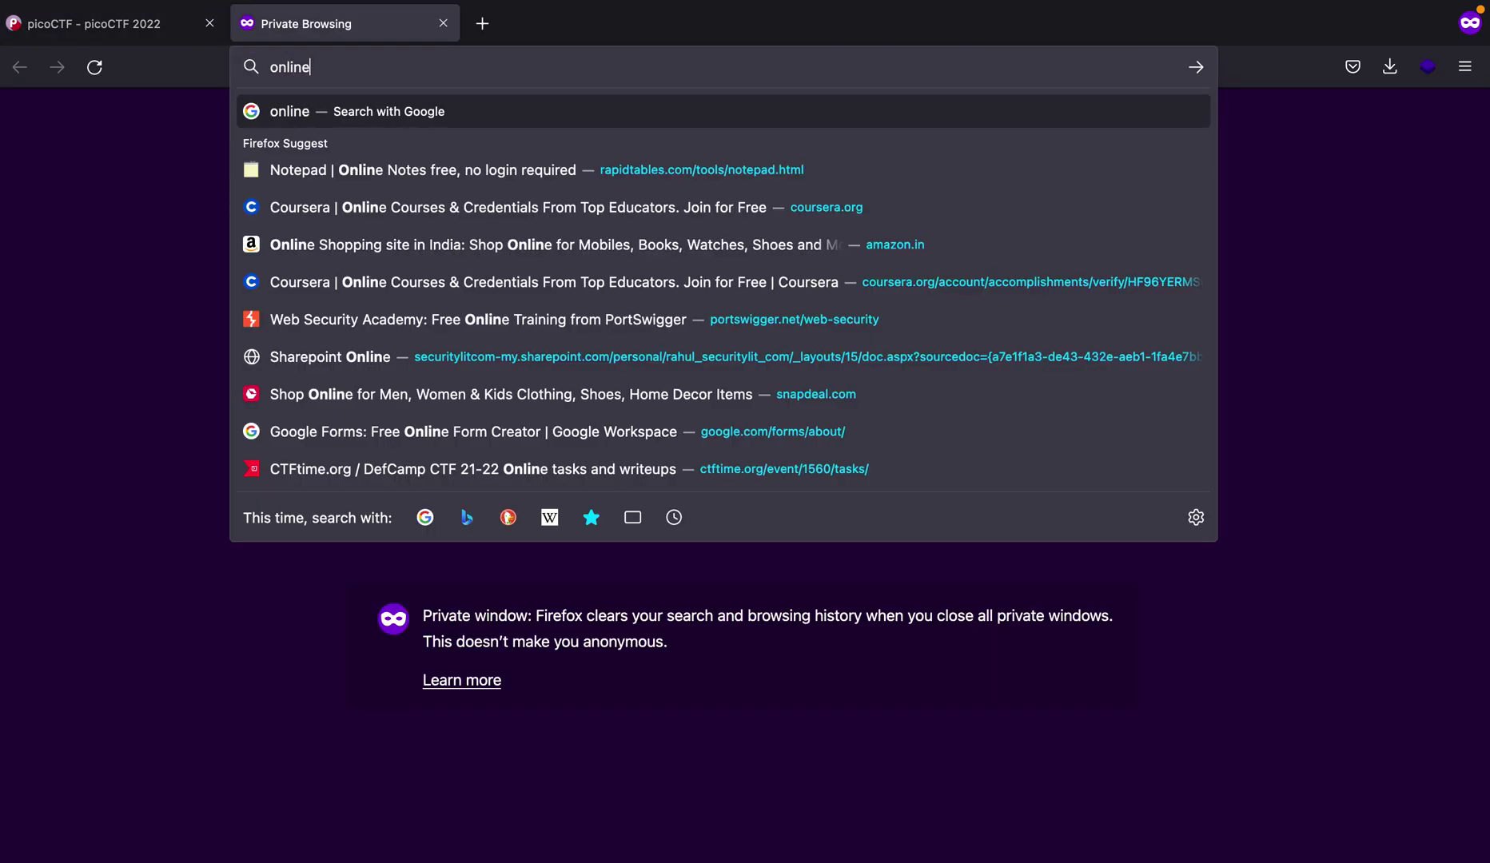
pyautogui.press('BackSpace')
pyautogui.press('BackSpace')
pyautogui.press('BackSpace')
pyautogui.press('BackSpace')
pyautogui.hotkey('ctrl', 'a')
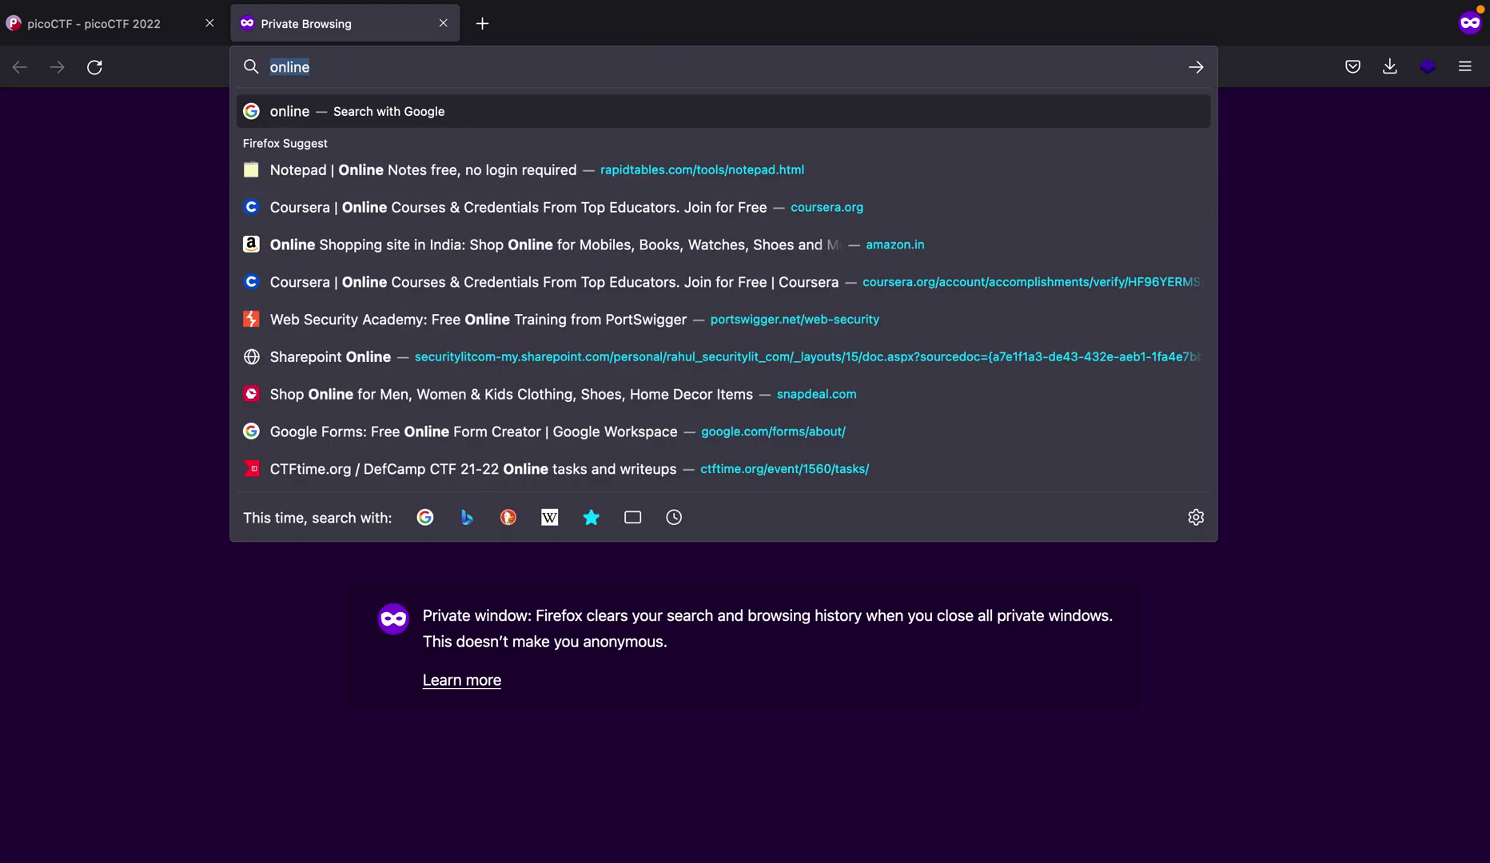
pyautogui.write('google.com/')
pyautogui.press('Return')
pyautogui.write('substitution cipher on')
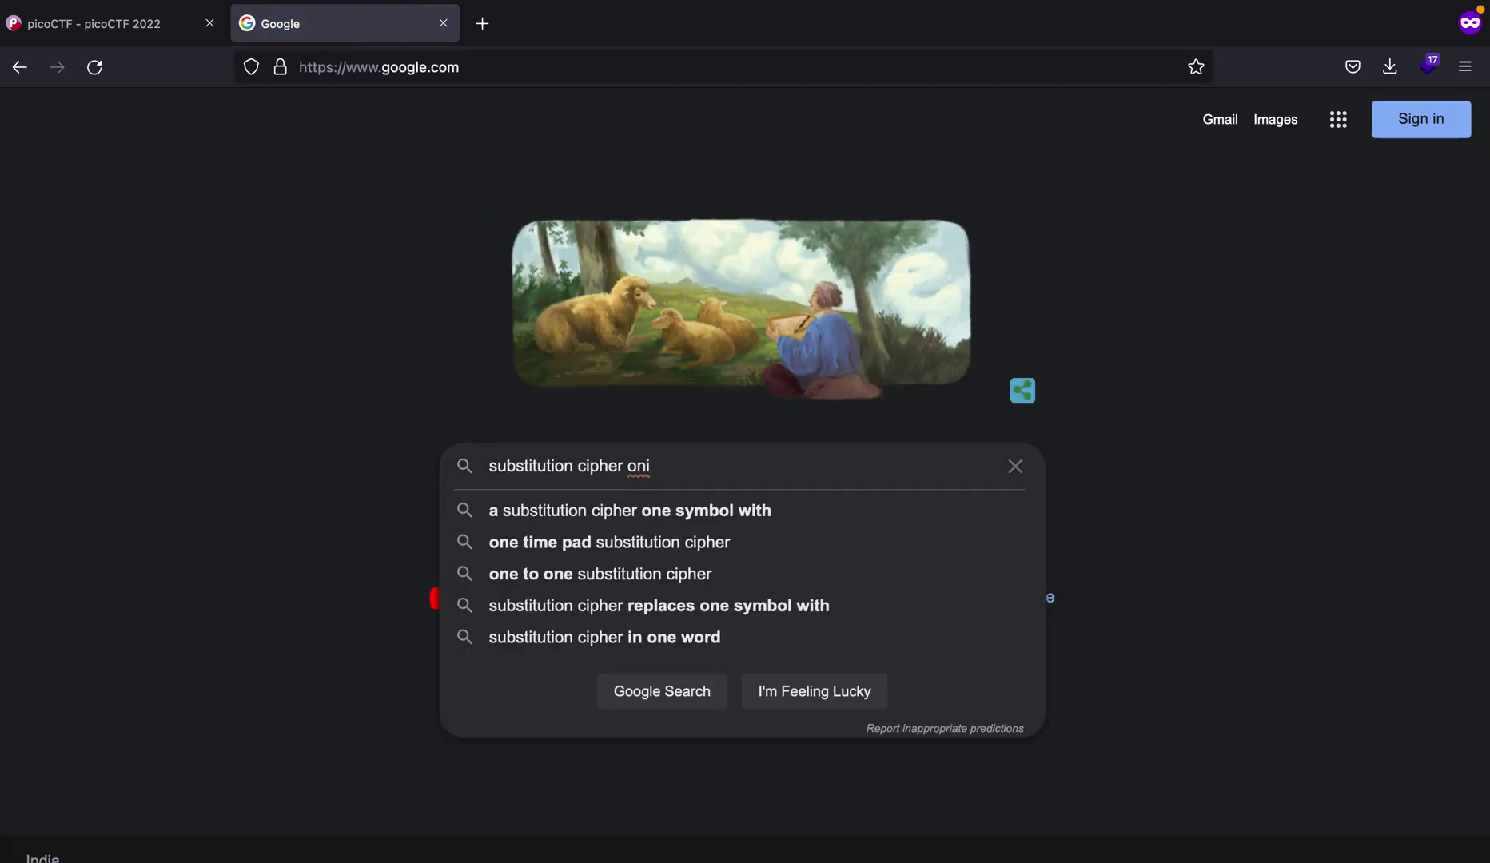
pyautogui.write('line')
pyautogui.press('Return')
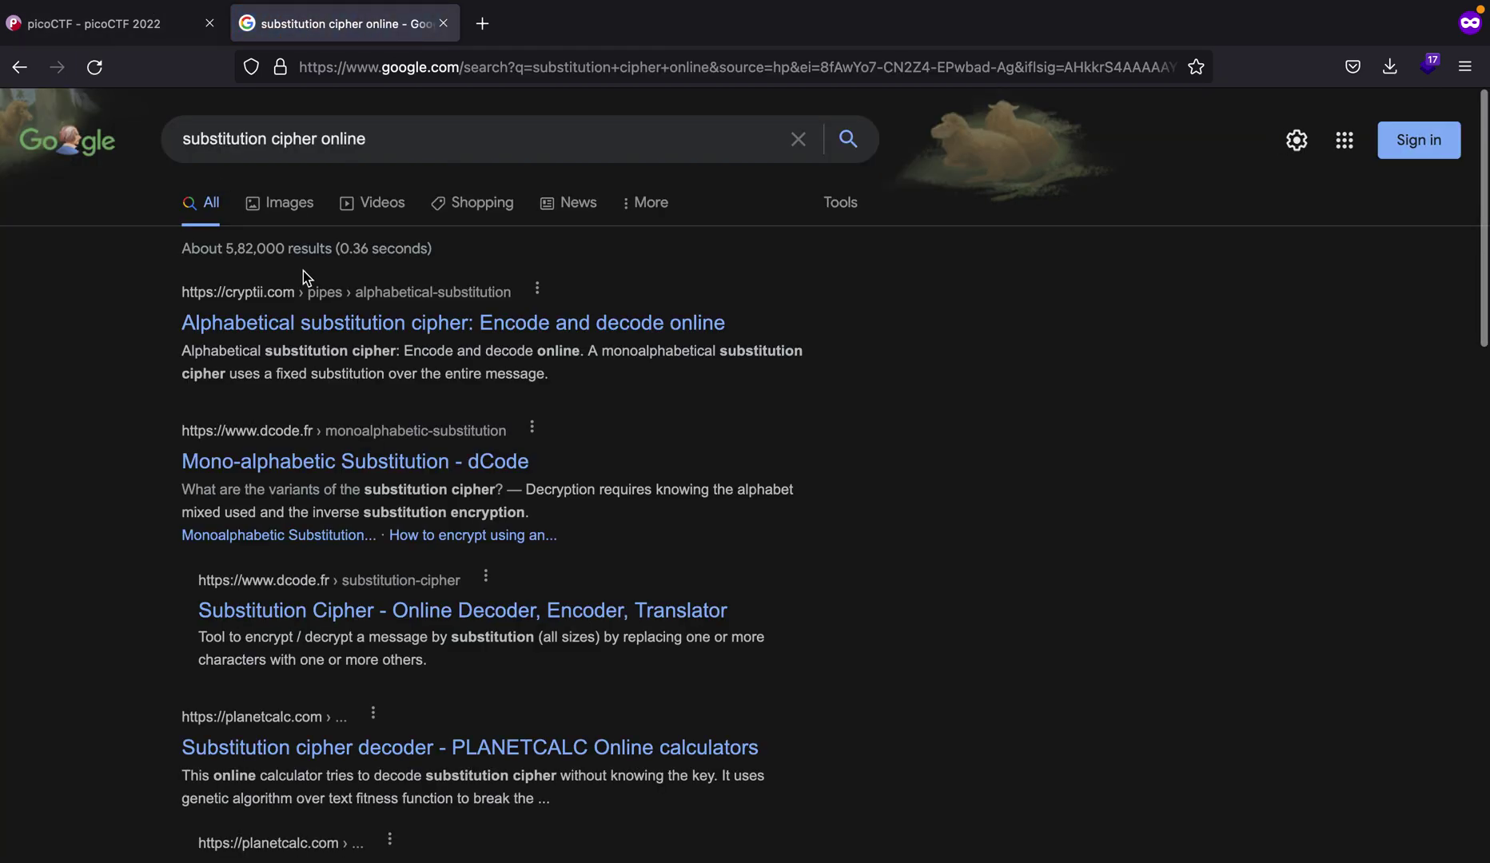
# Step: In dCode's Mono-alphabetic Substitution, decrypt with the known substitution alphabet PAQZTNDSRYWFEXGJKCVLBUHOMI
pyautogui.click(358, 463)
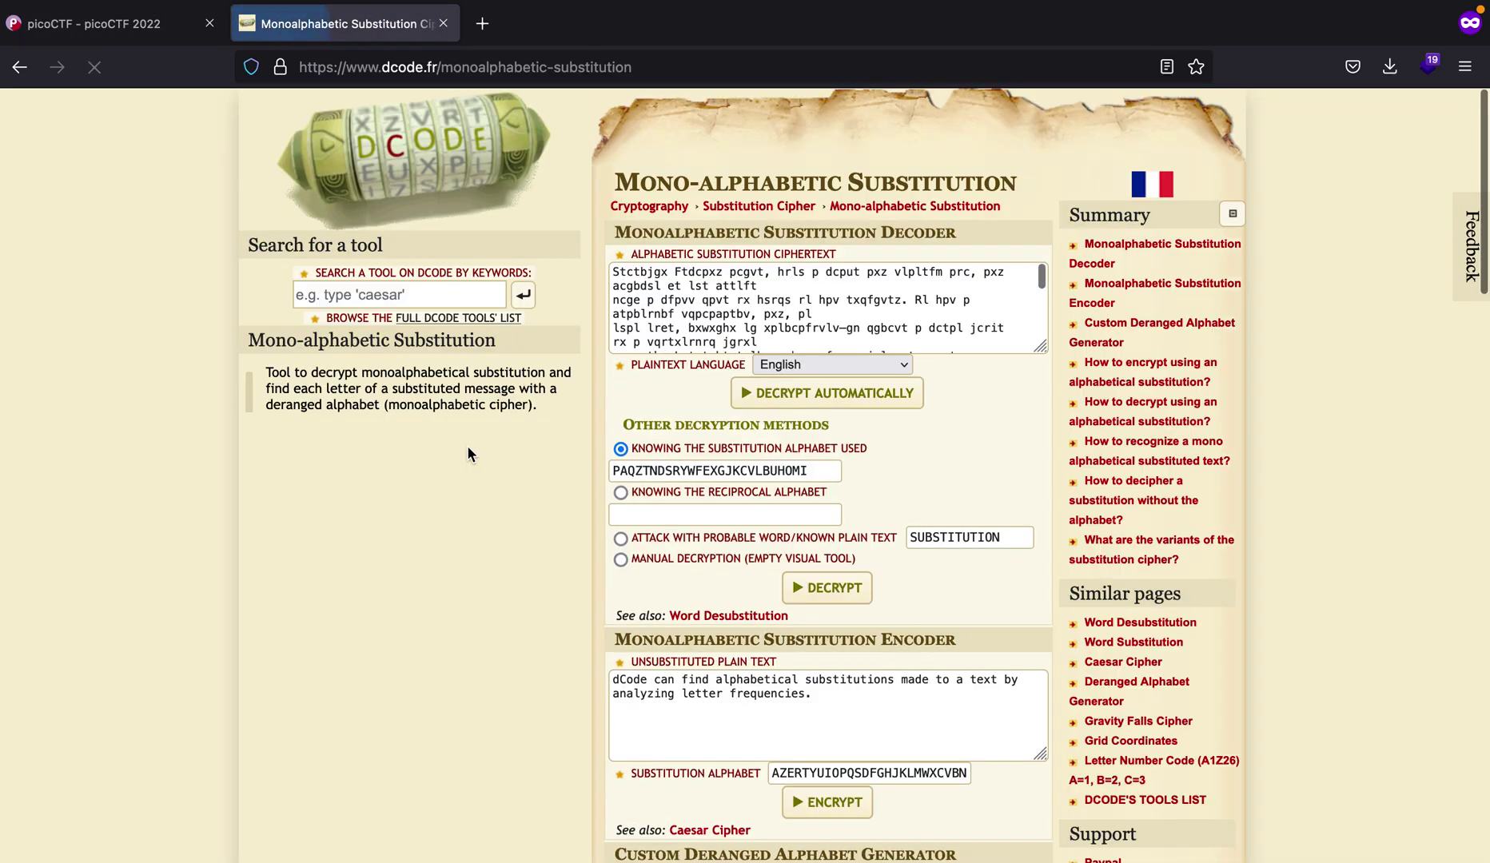
pyautogui.click(730, 512)
pyautogui.write('PAQZTNDSRYWFEXGJKCVLBUHOMI')
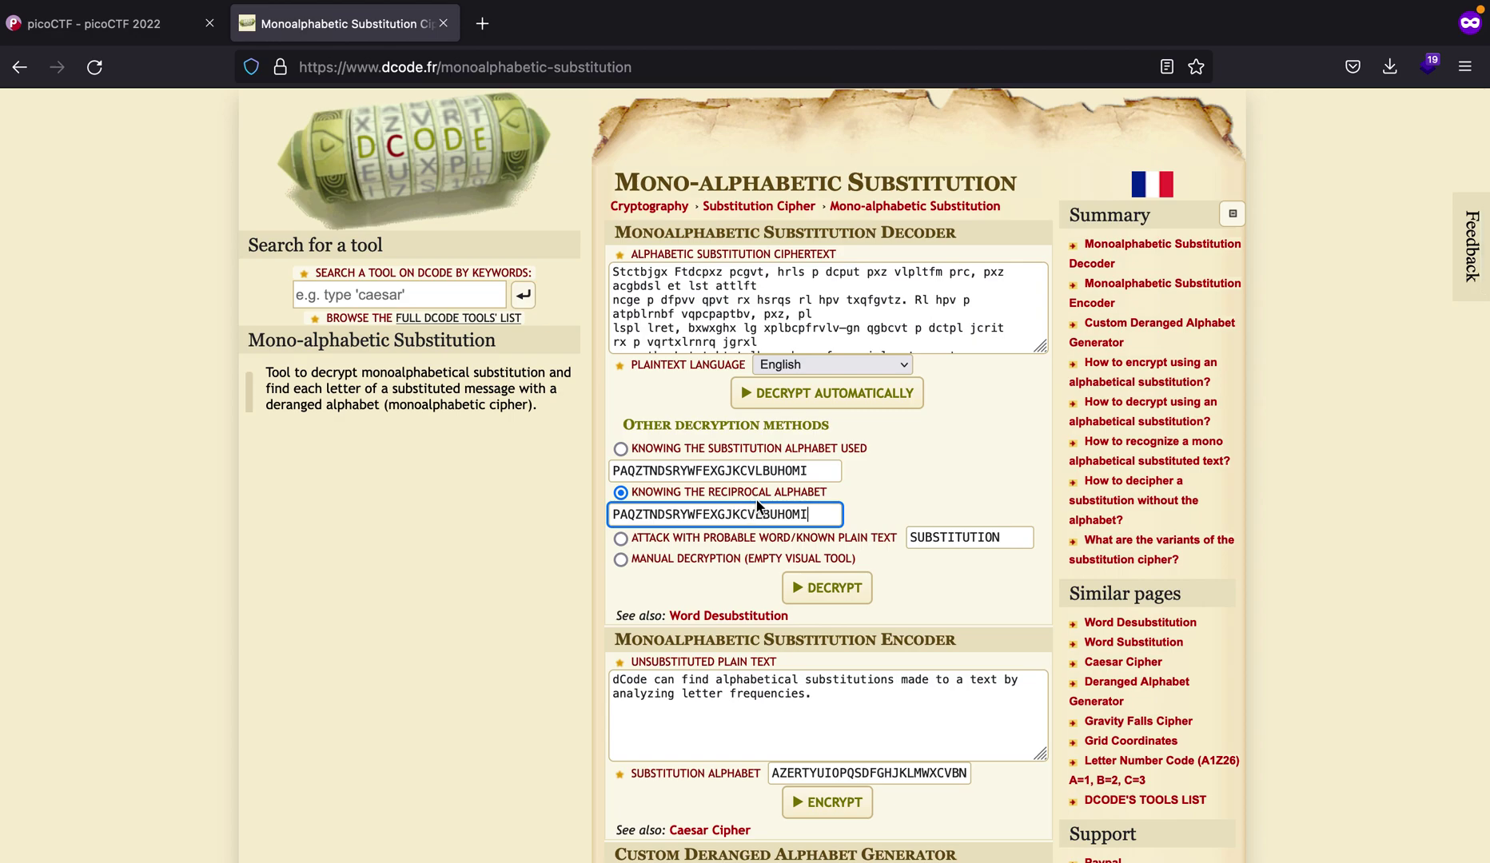
pyautogui.click(756, 470)
pyautogui.press('super+a')
pyautogui.write('PAQZTNDSRYWFEXGJKCVLBUHOMI')
pyautogui.click(738, 509)
pyautogui.press('super+a')
pyautogui.press('BackSpace')
pyautogui.click(738, 452)
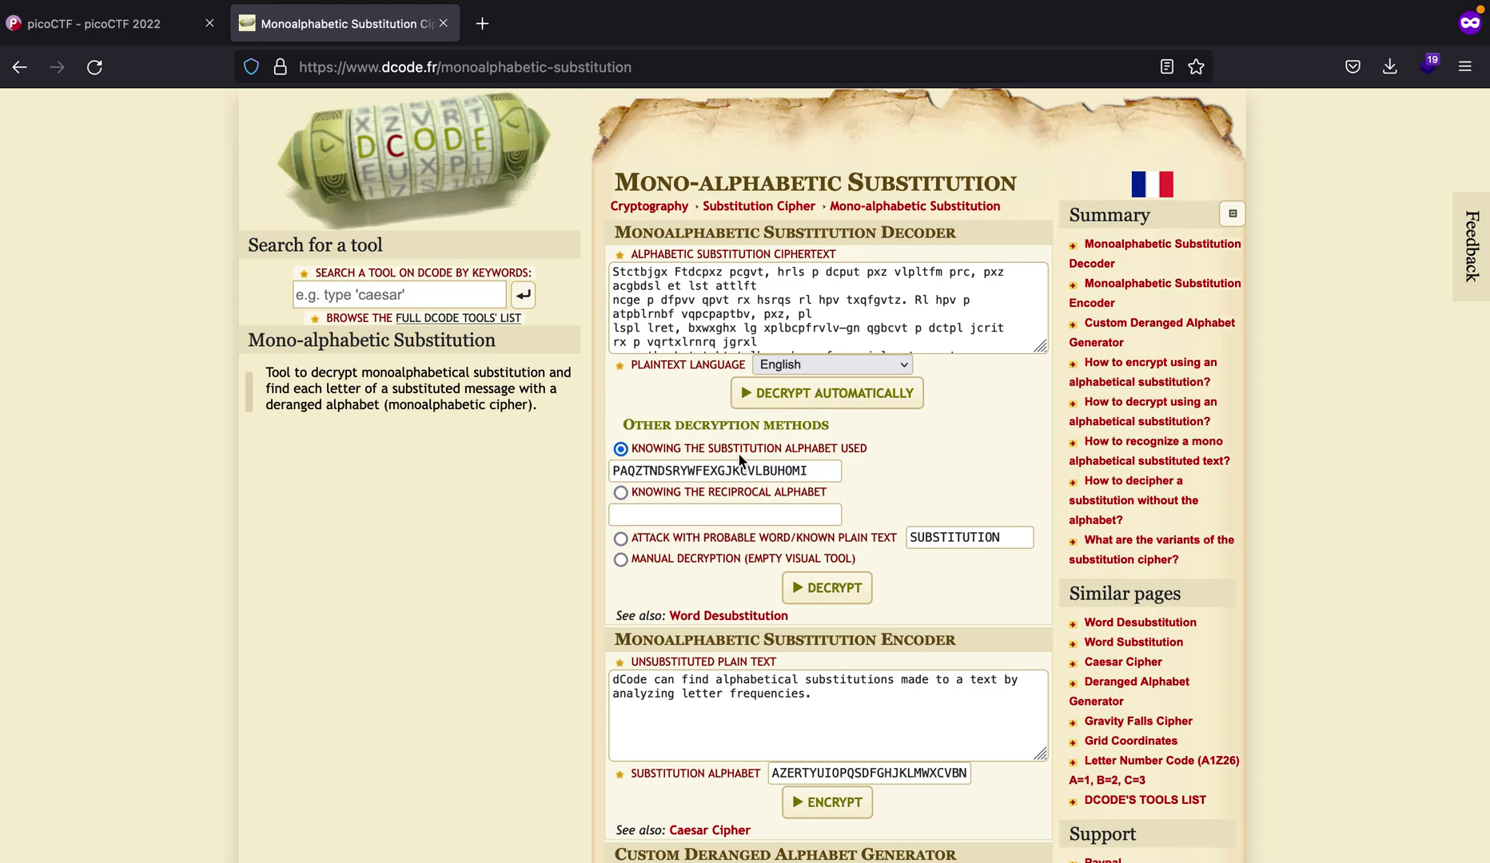
# Step: Replace the sample ciphertext with the subs0 scrambled message and flag copied from Terminal
pyautogui.click(778, 290)
pyautogui.press('super+a')
pyautogui.hotkey('ctrl', 'Left')
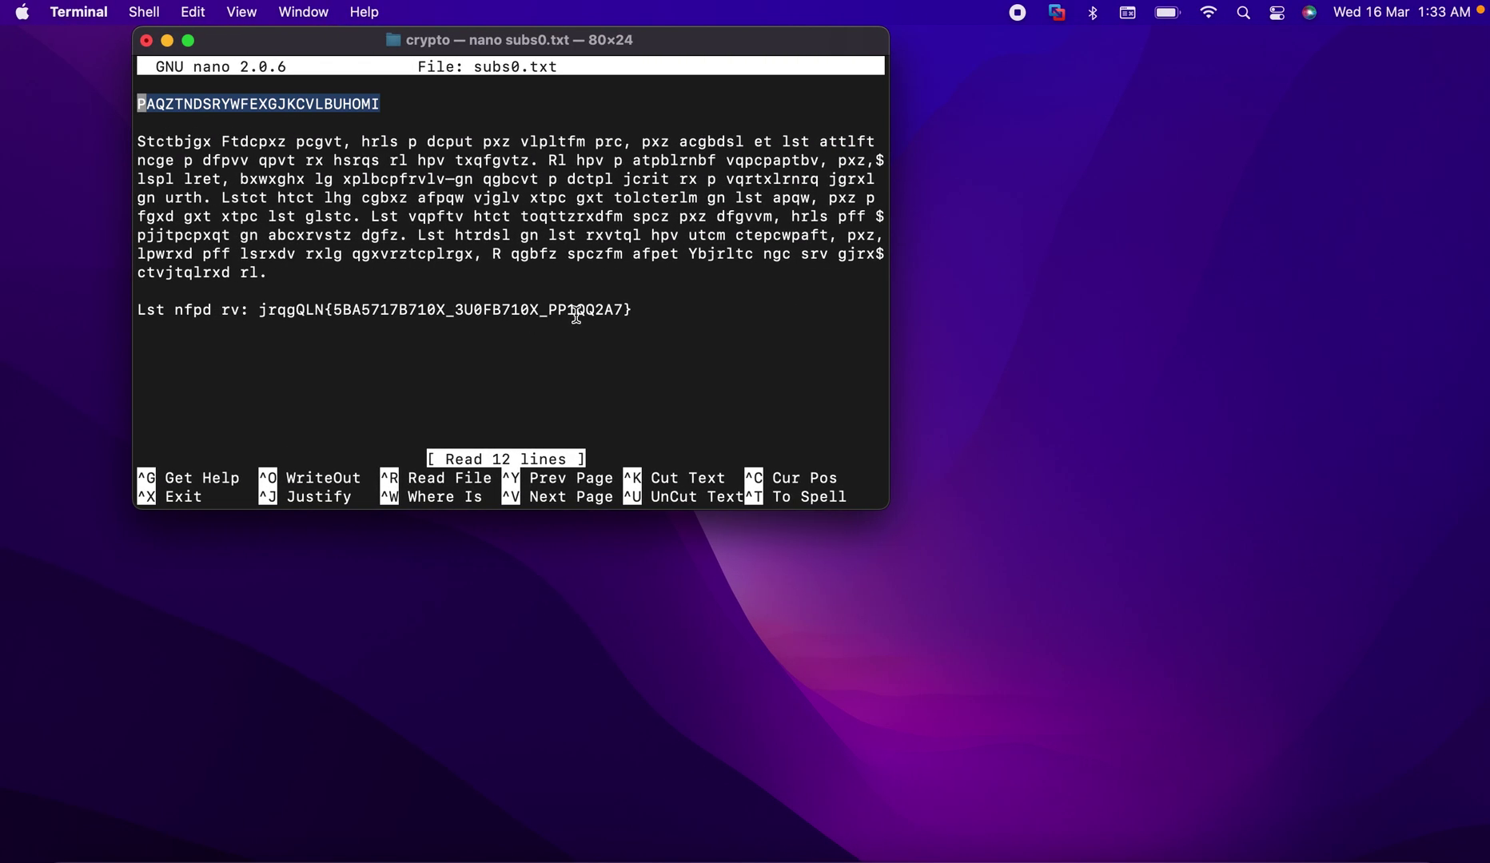
pyautogui.moveTo(633, 310); pyautogui.dragTo(97, 151)
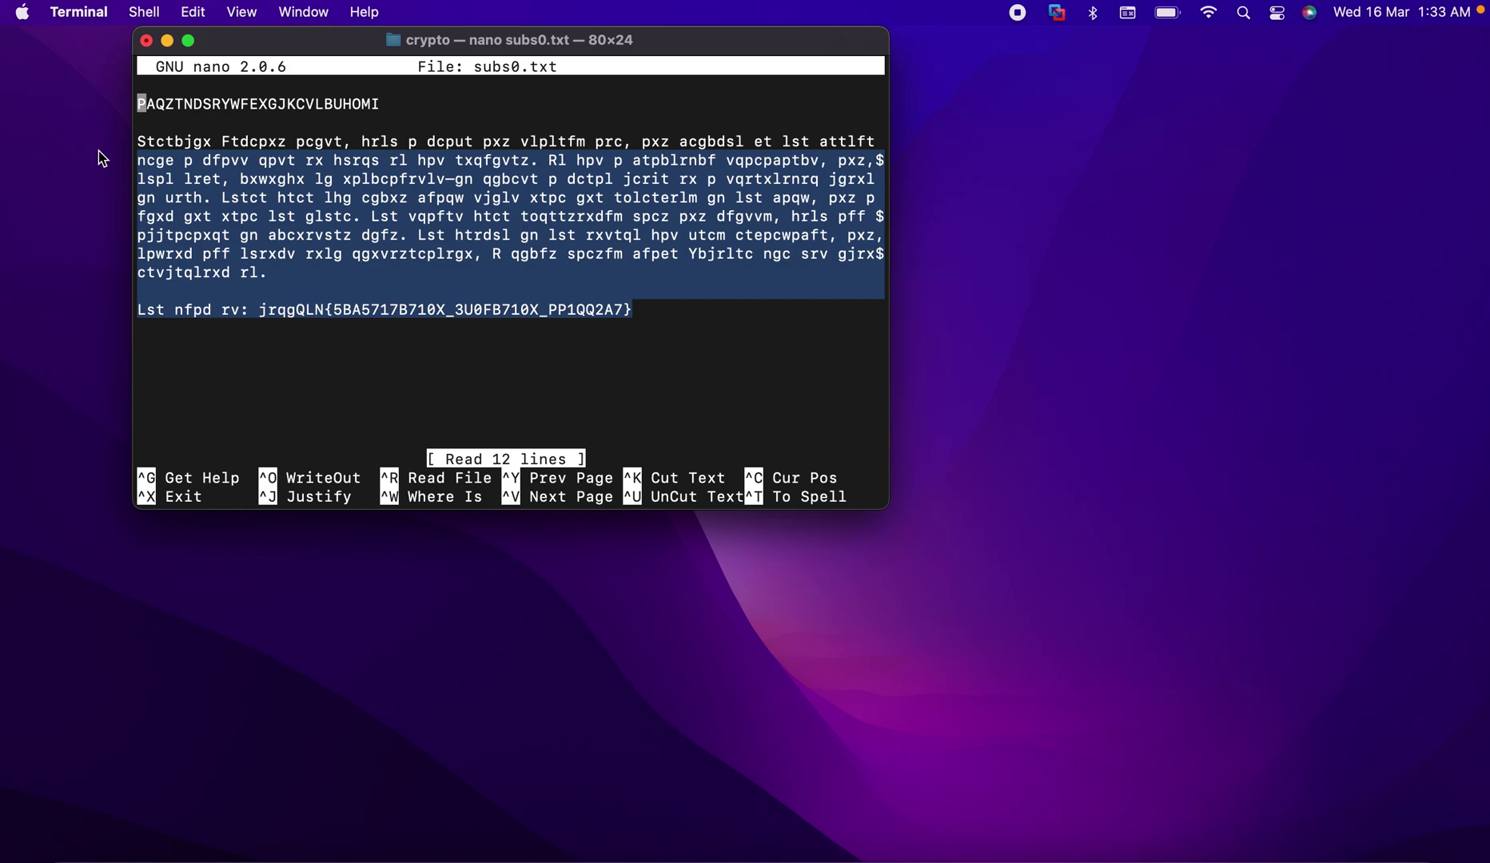
pyautogui.click(444, 298)
pyautogui.moveTo(632, 312); pyautogui.dragTo(125, 142)
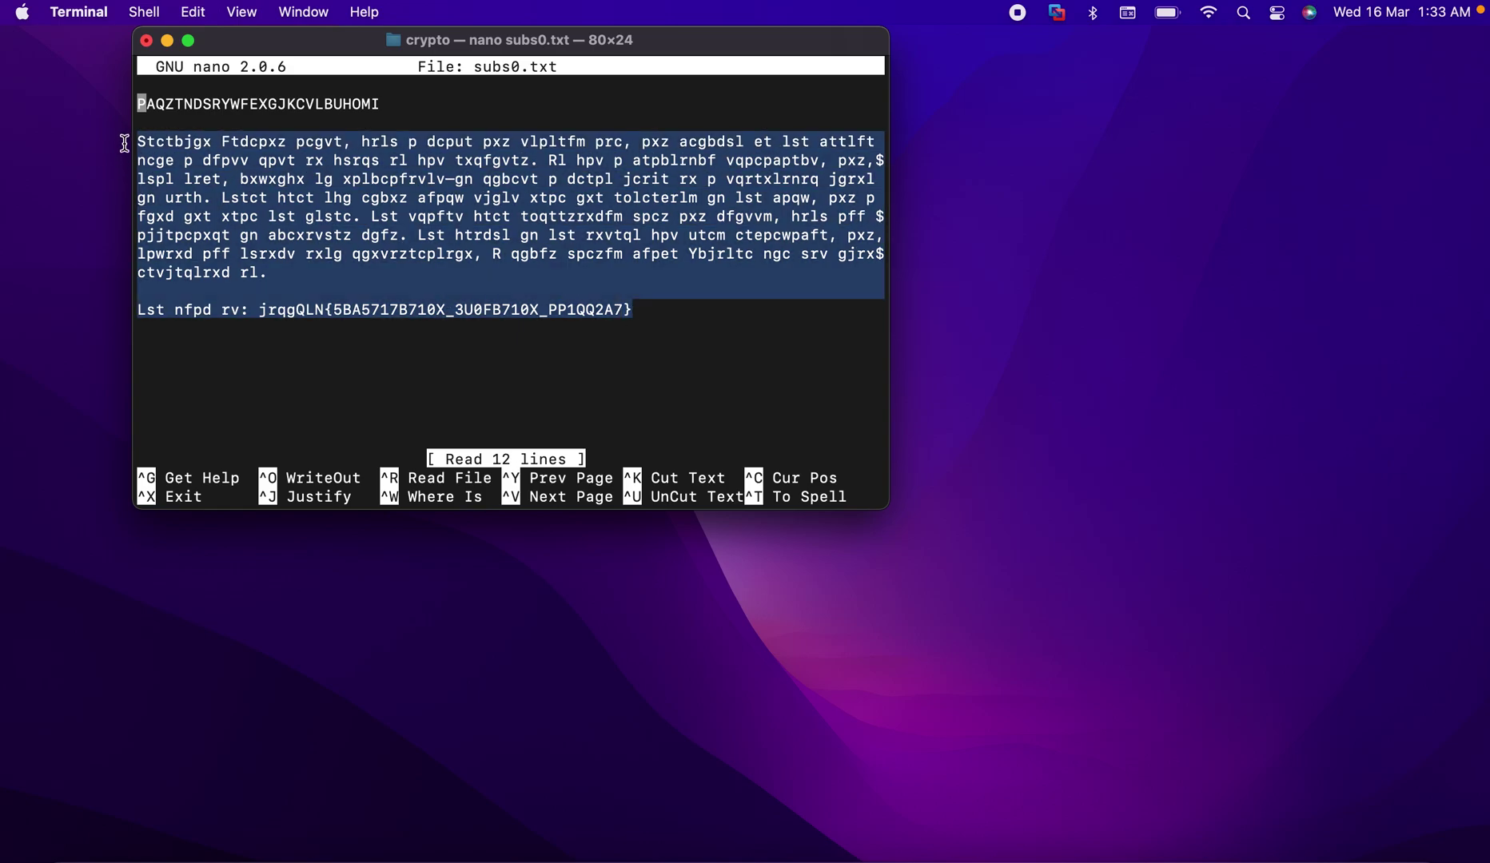
pyautogui.press('super+c')
pyautogui.hotkey('ctrl', 'Right')
pyautogui.press('super+v')
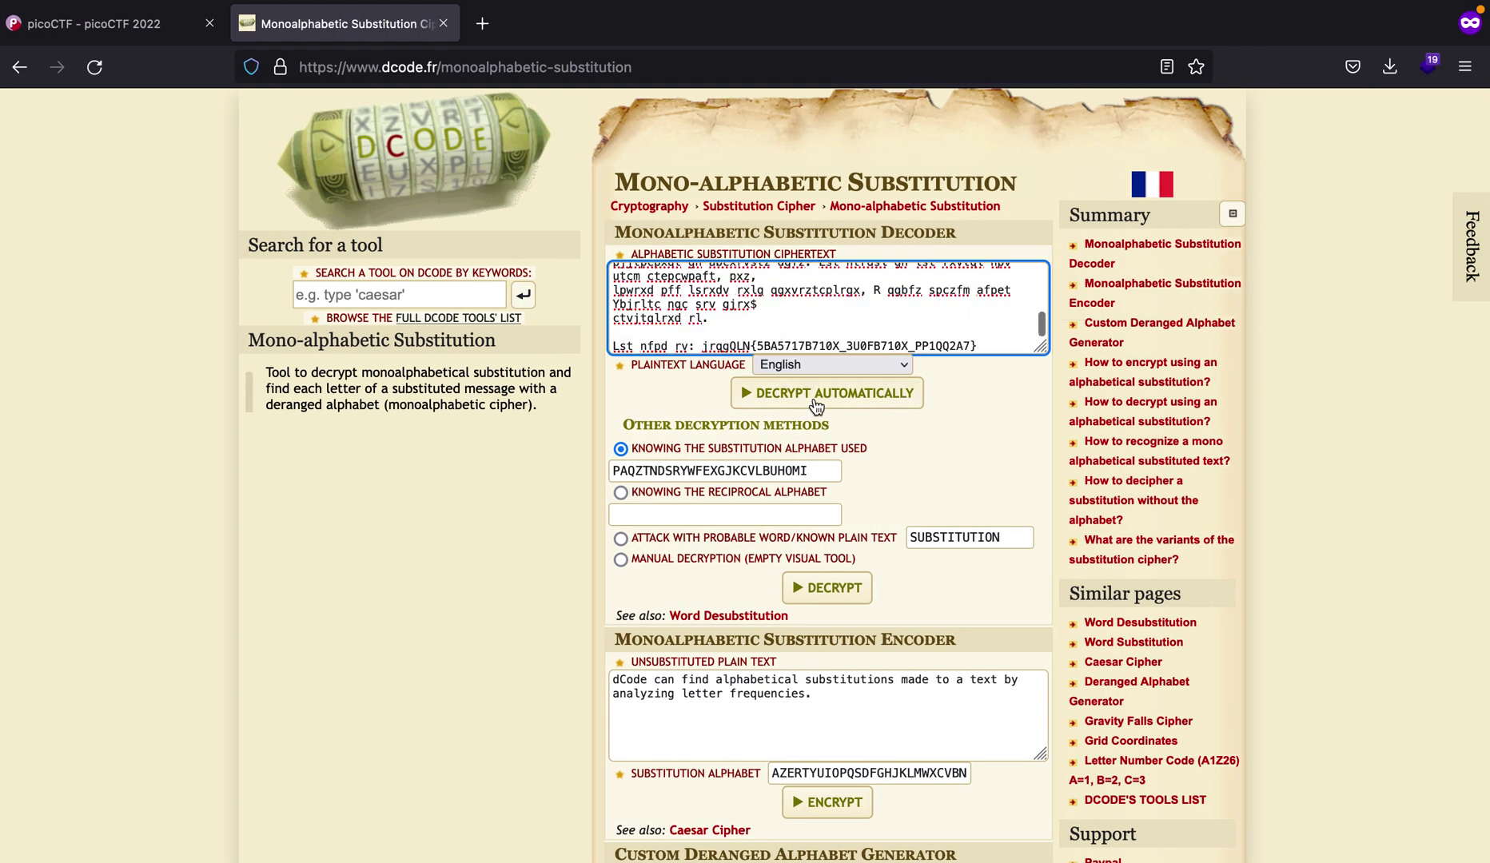
# Step: Decrypt the message automatically and select the decoded flag line
pyautogui.click(827, 393)
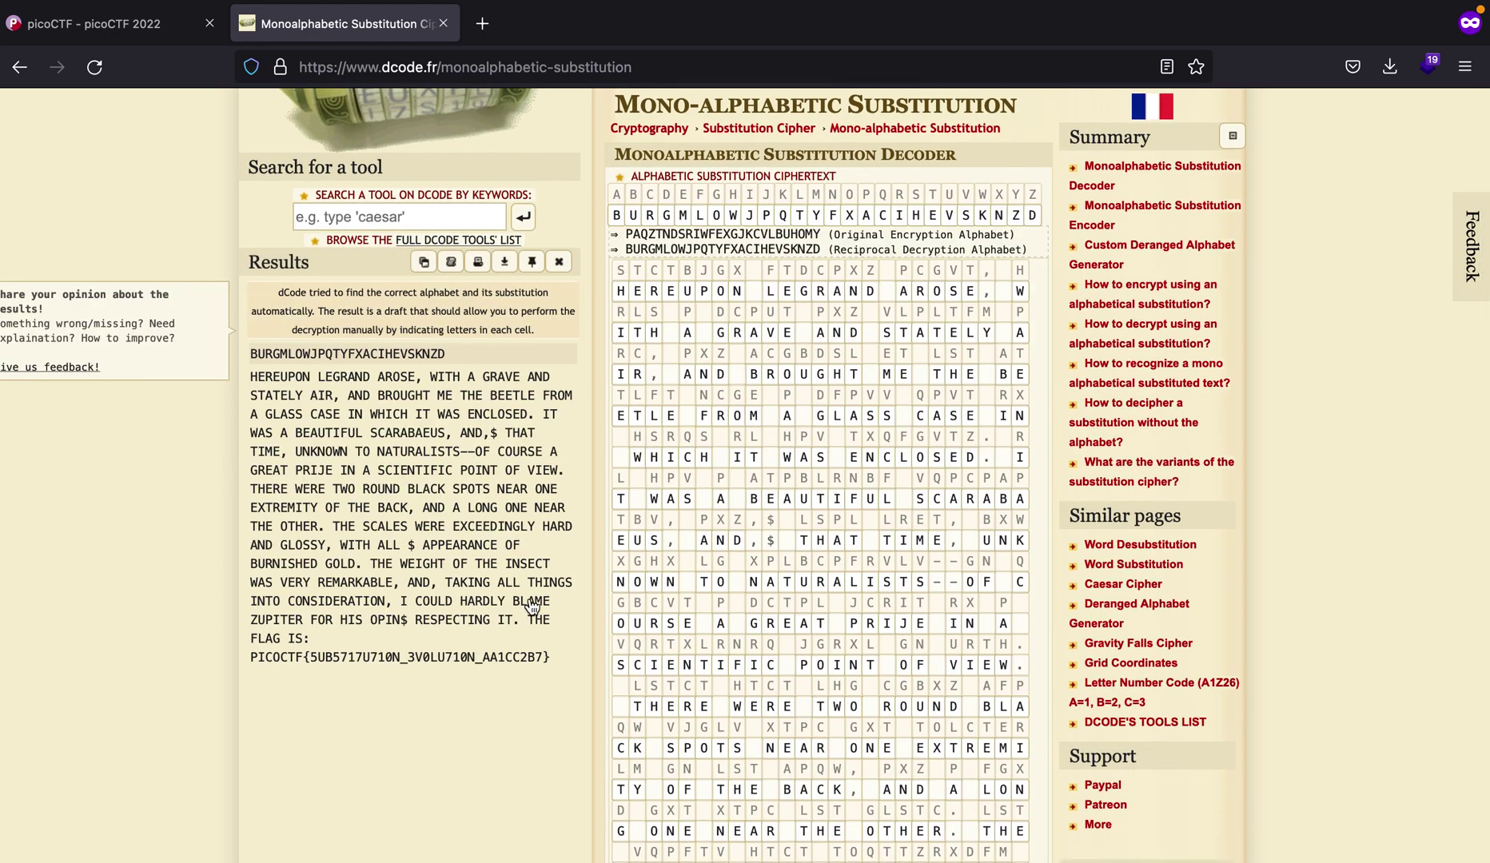
pyautogui.moveTo(559, 658); pyautogui.dragTo(237, 660)
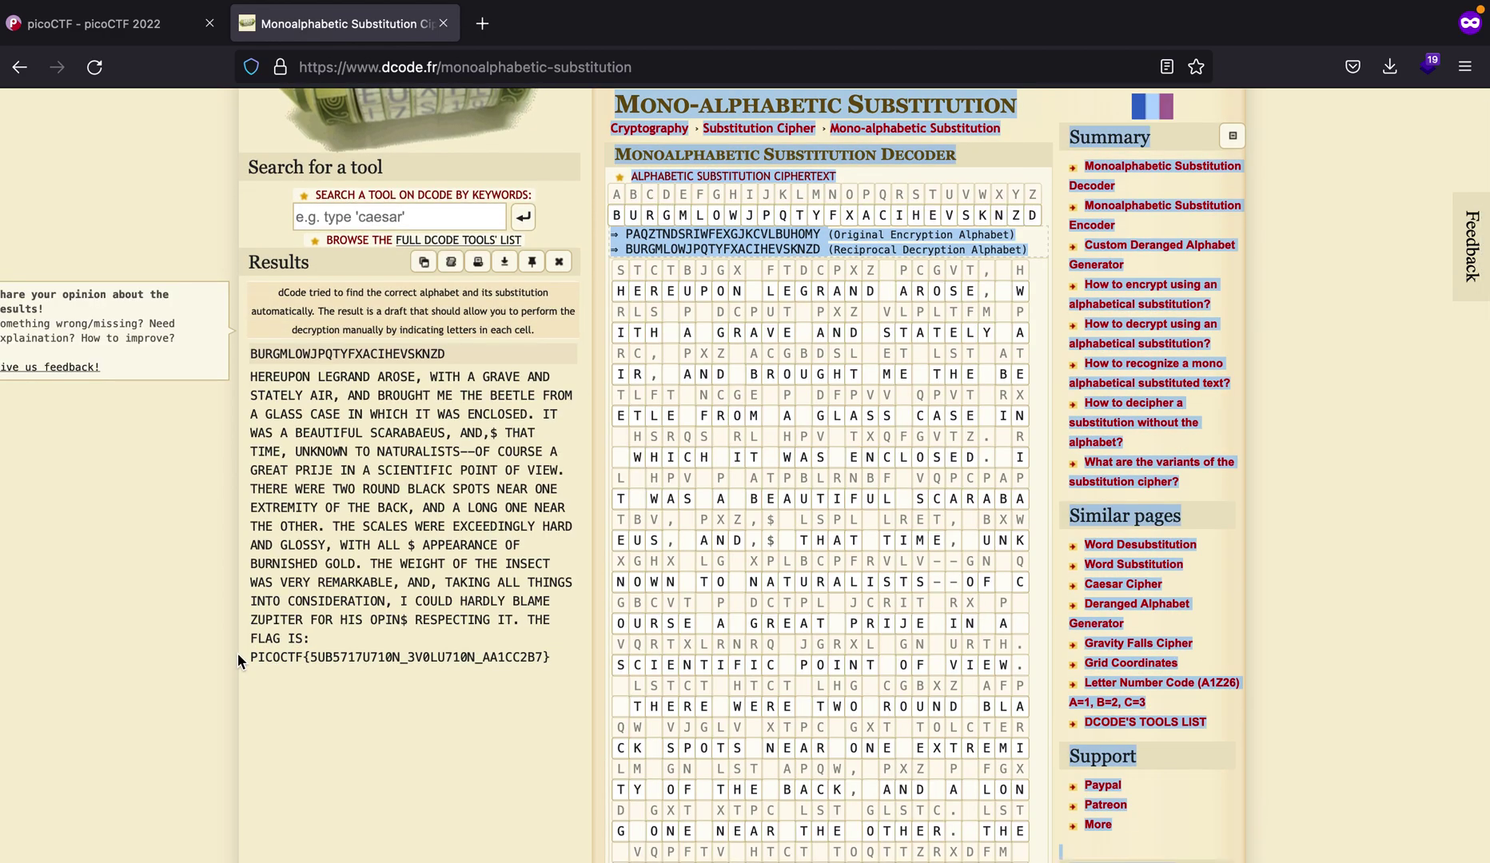
pyautogui.click(407, 690)
pyautogui.tripleClick(450, 664)
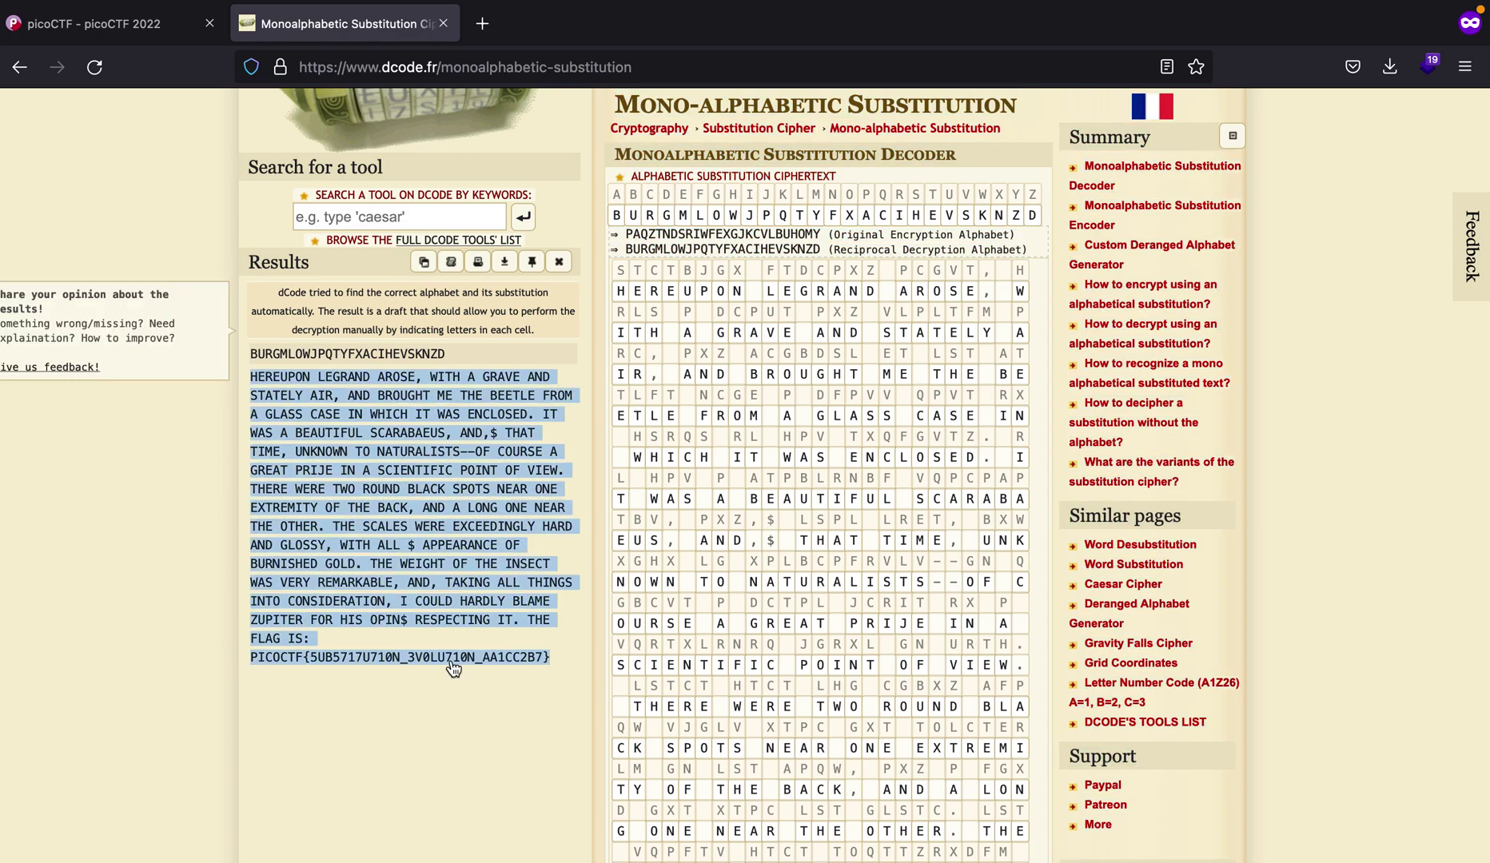
pyautogui.click(523, 661)
pyautogui.moveTo(567, 659); pyautogui.dragTo(256, 661)
pyautogui.click(252, 662)
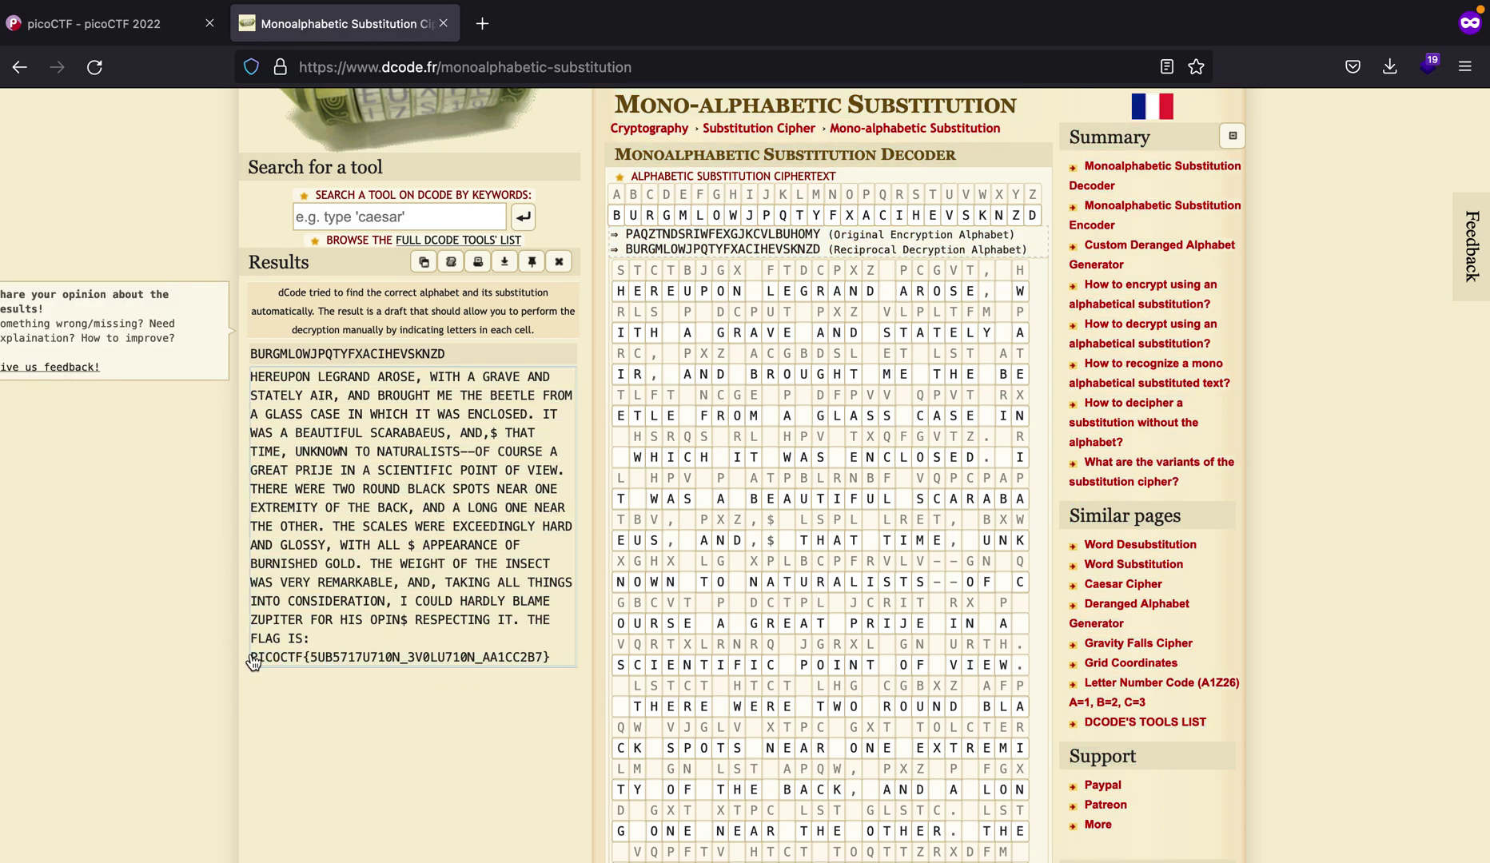
pyautogui.hotkey('ctrl', 'shift', 'Tab')
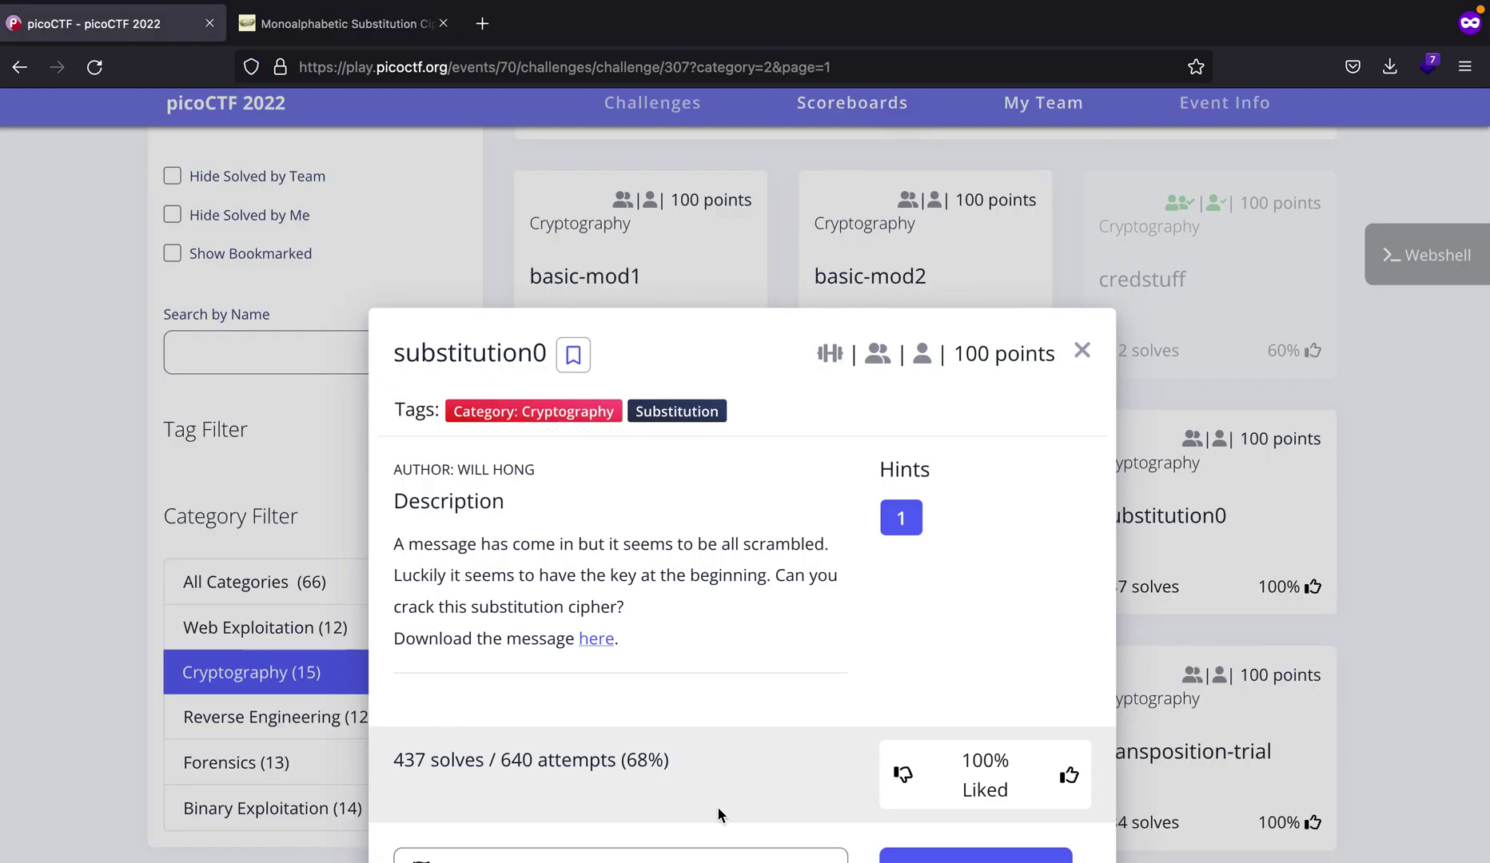
# Step: Select the flag answer box text, close substitution0, and open the substitution1 challenge
pyautogui.click(695, 851)
pyautogui.hotkey('ctrl', 'a')
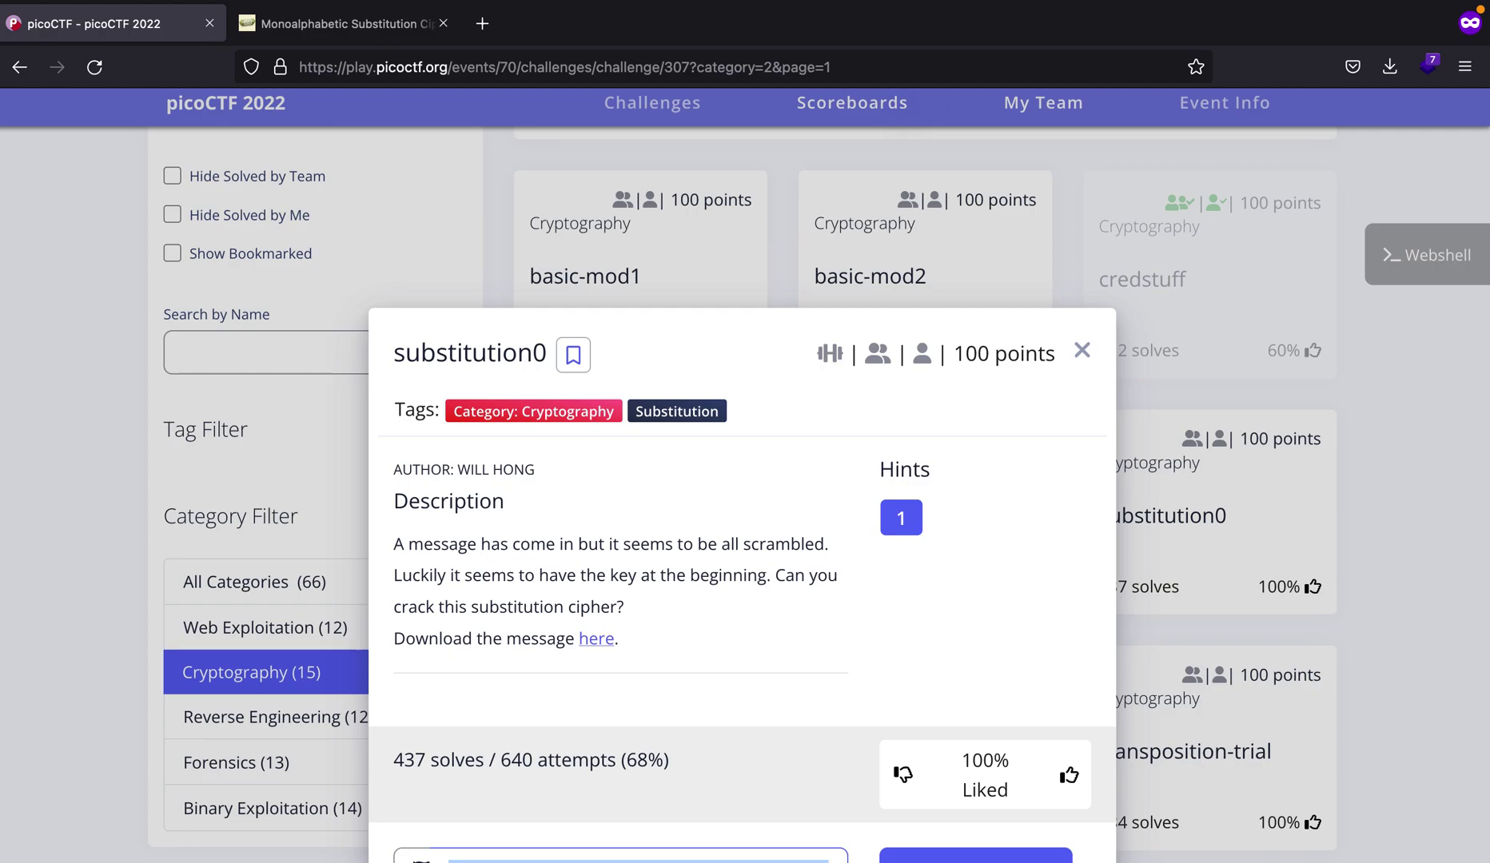
pyautogui.click(1080, 355)
pyautogui.scroll(-3, 731, 511)
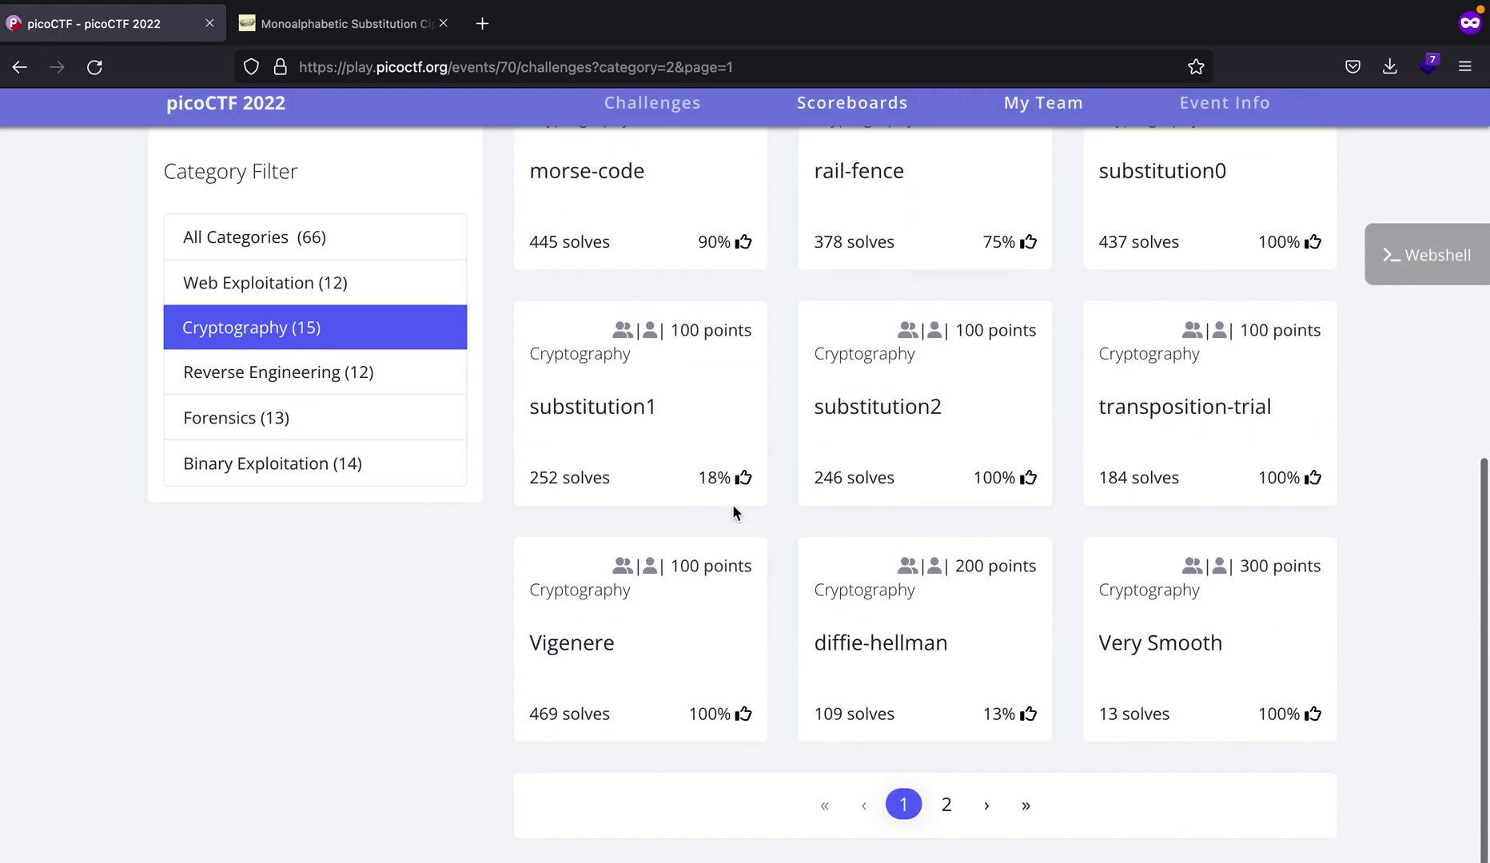
pyautogui.click(718, 464)
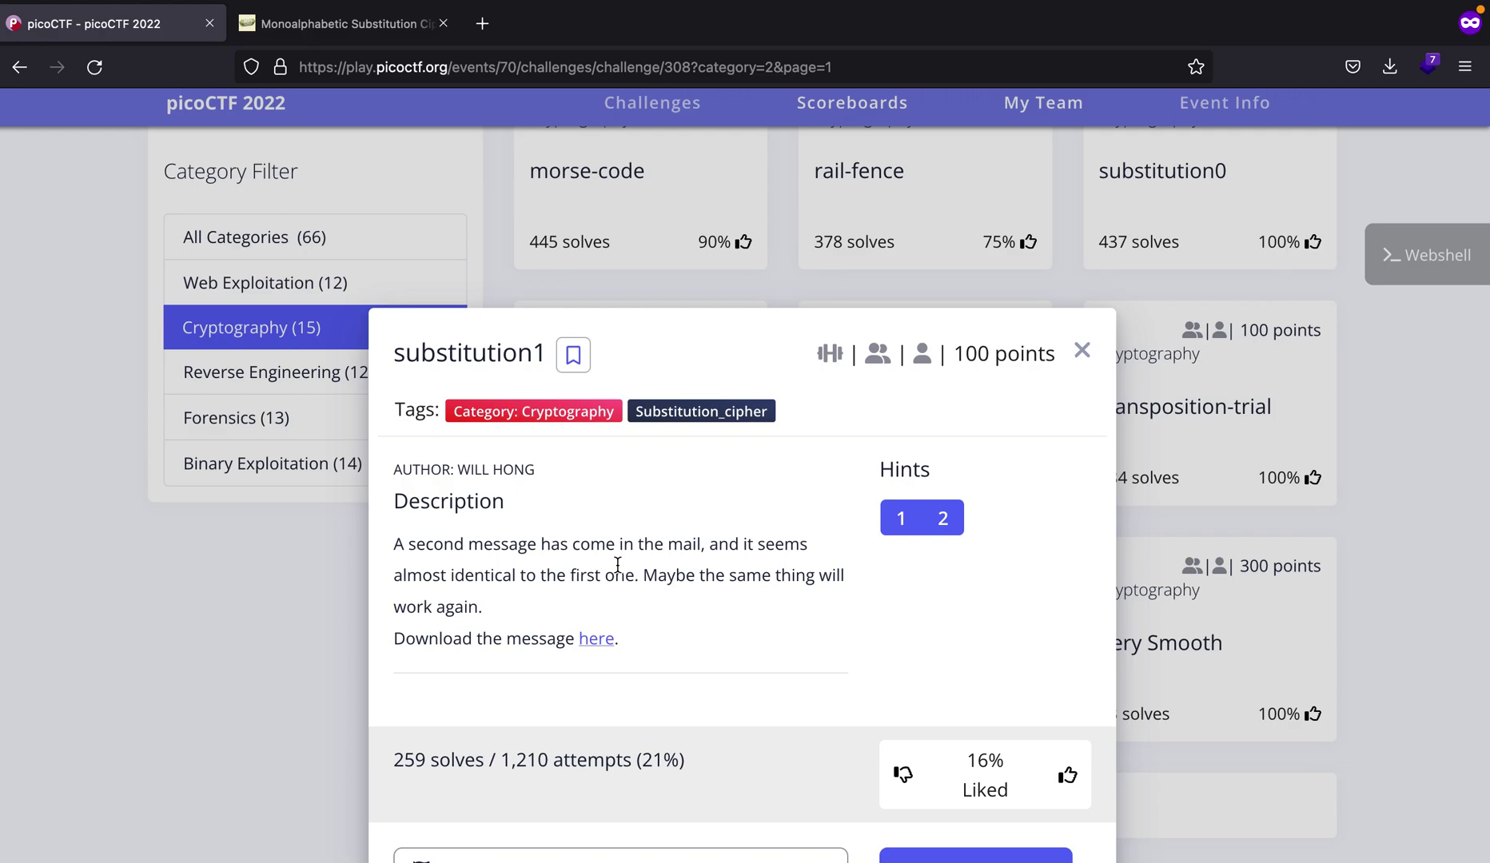
pyautogui.hotkey('ctrl', 'Left')
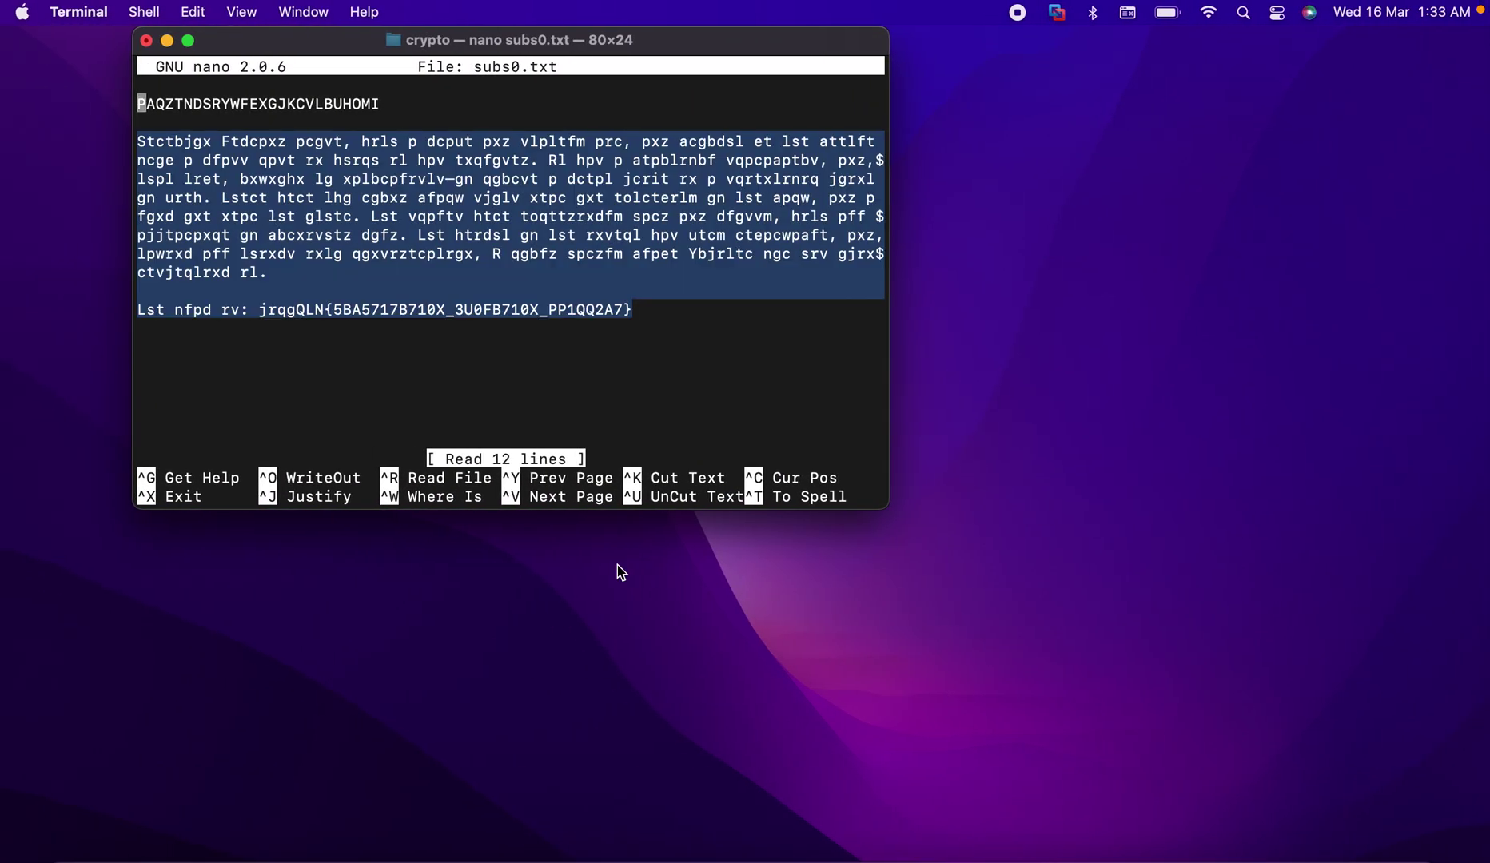
# Step: Close subs0.txt and view subs1.txt in nano without saving
pyautogui.hotkey('ctrl', 'x')
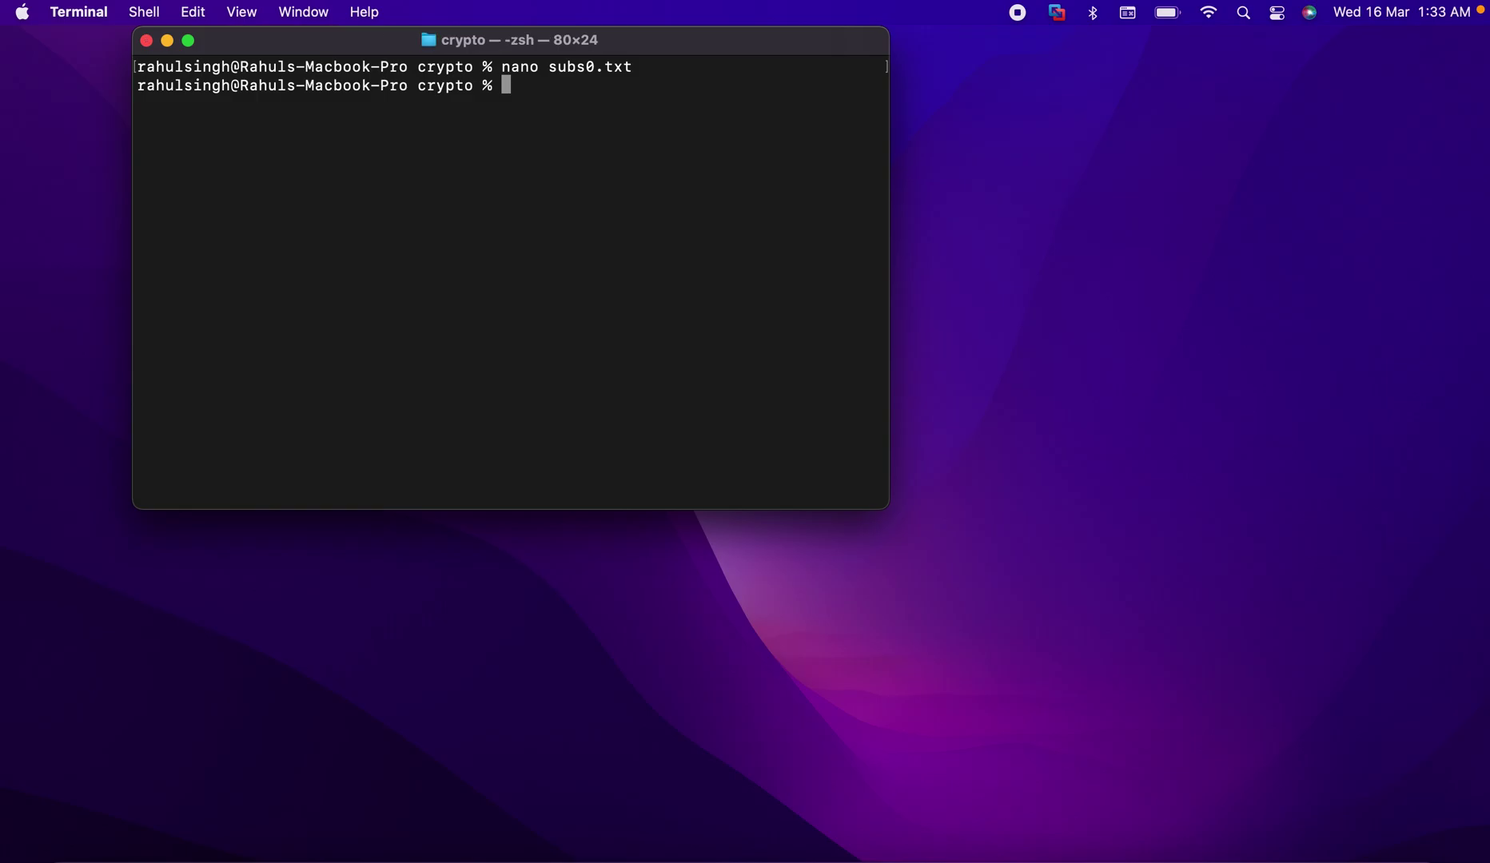
pyautogui.write('nano subs1.txt')
pyautogui.press('Return')
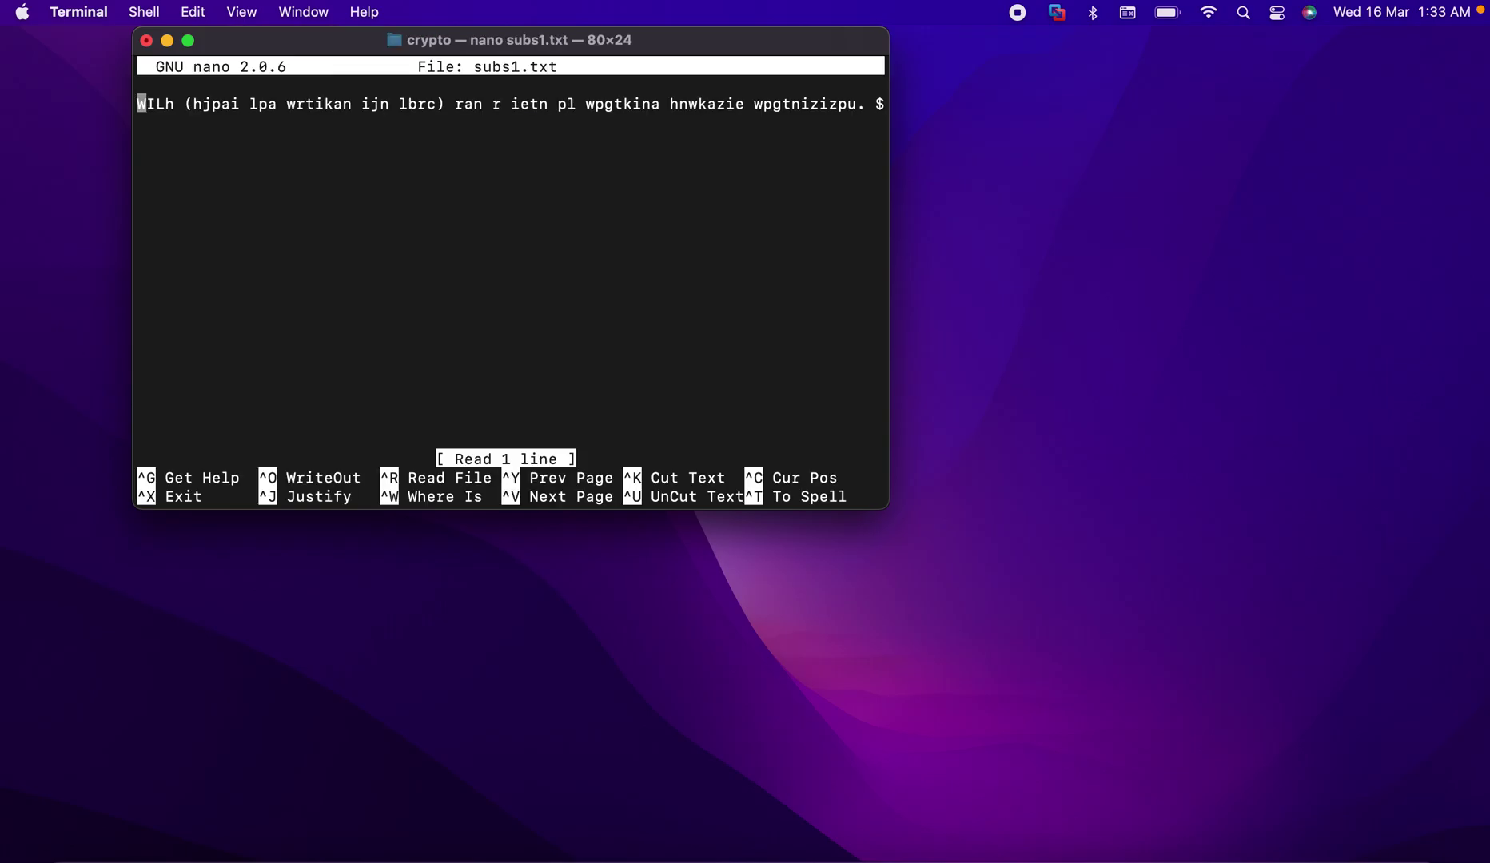
pyautogui.press('Down')
pyautogui.hotkey('ctrl', 'x')
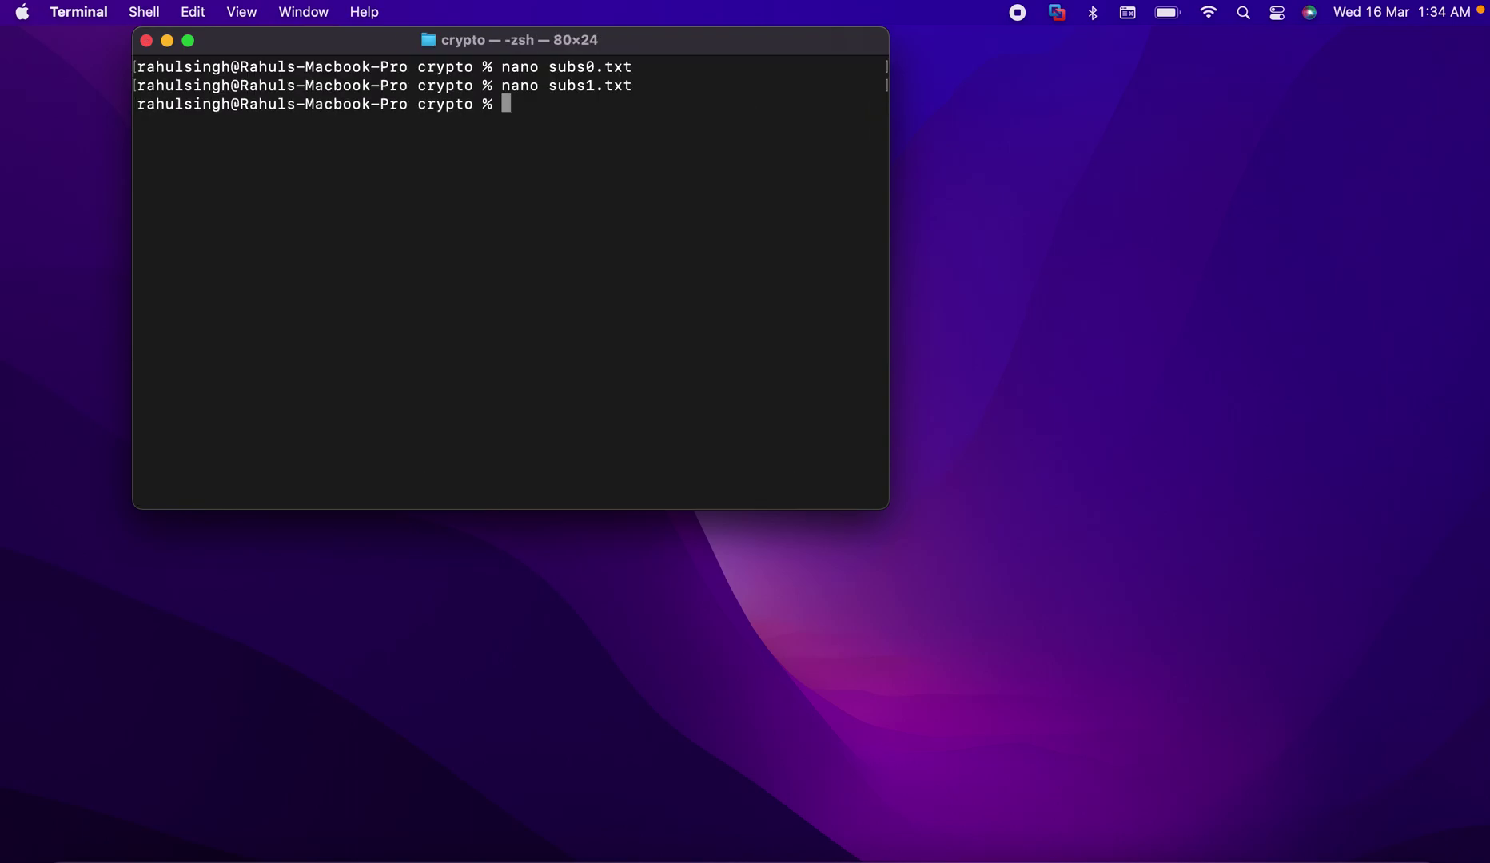
# Step: Print subs1.txt with cat and copy the whole ciphertext including the flag
pyautogui.write('catn')
pyautogui.write('subs')
pyautogui.press('Return')
pyautogui.write('cat')
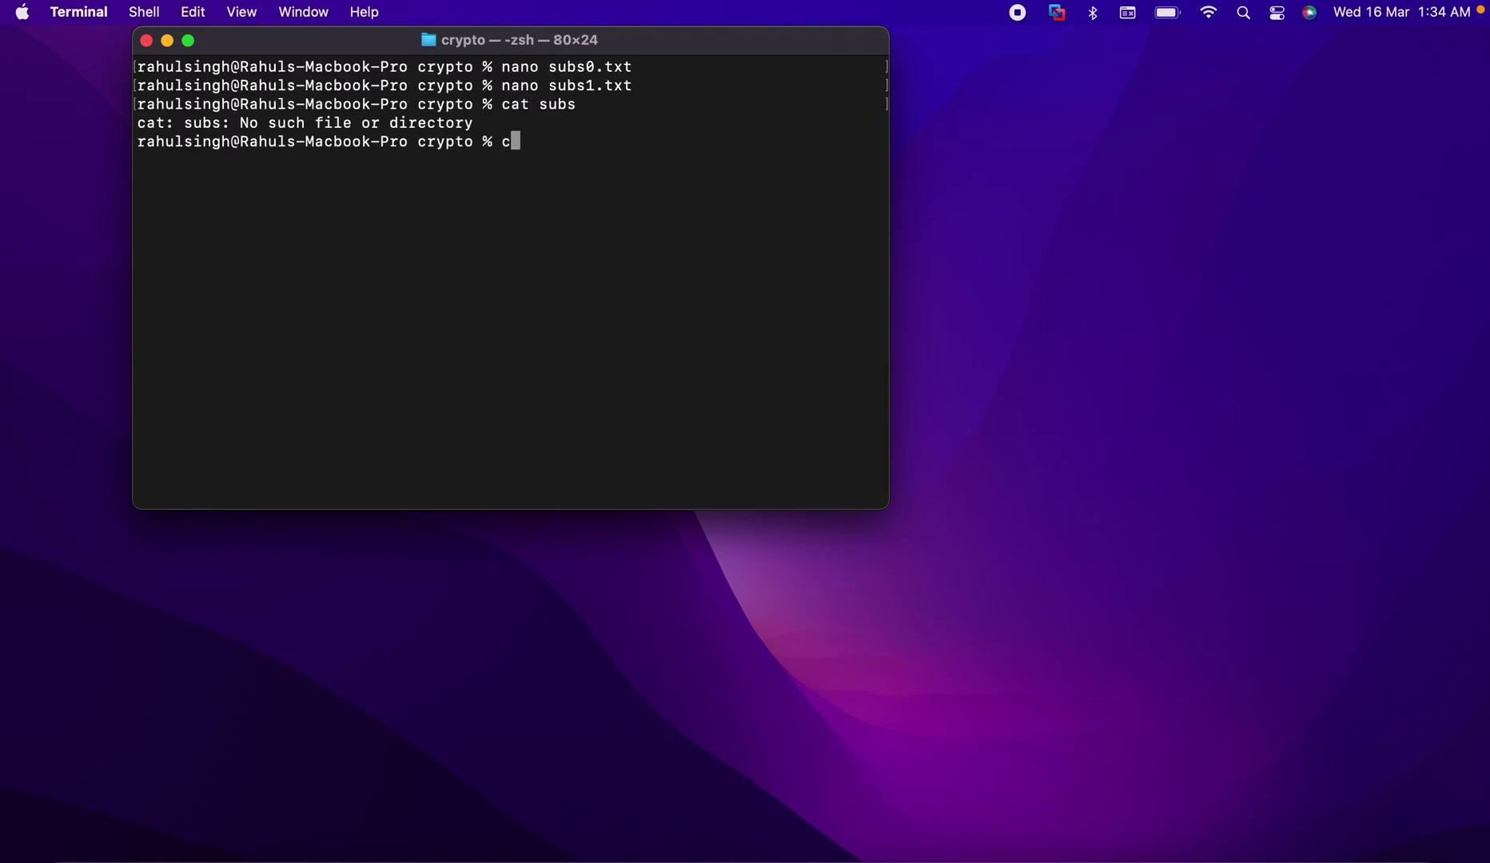
pyautogui.write(' subs1.txt')
pyautogui.press('Return')
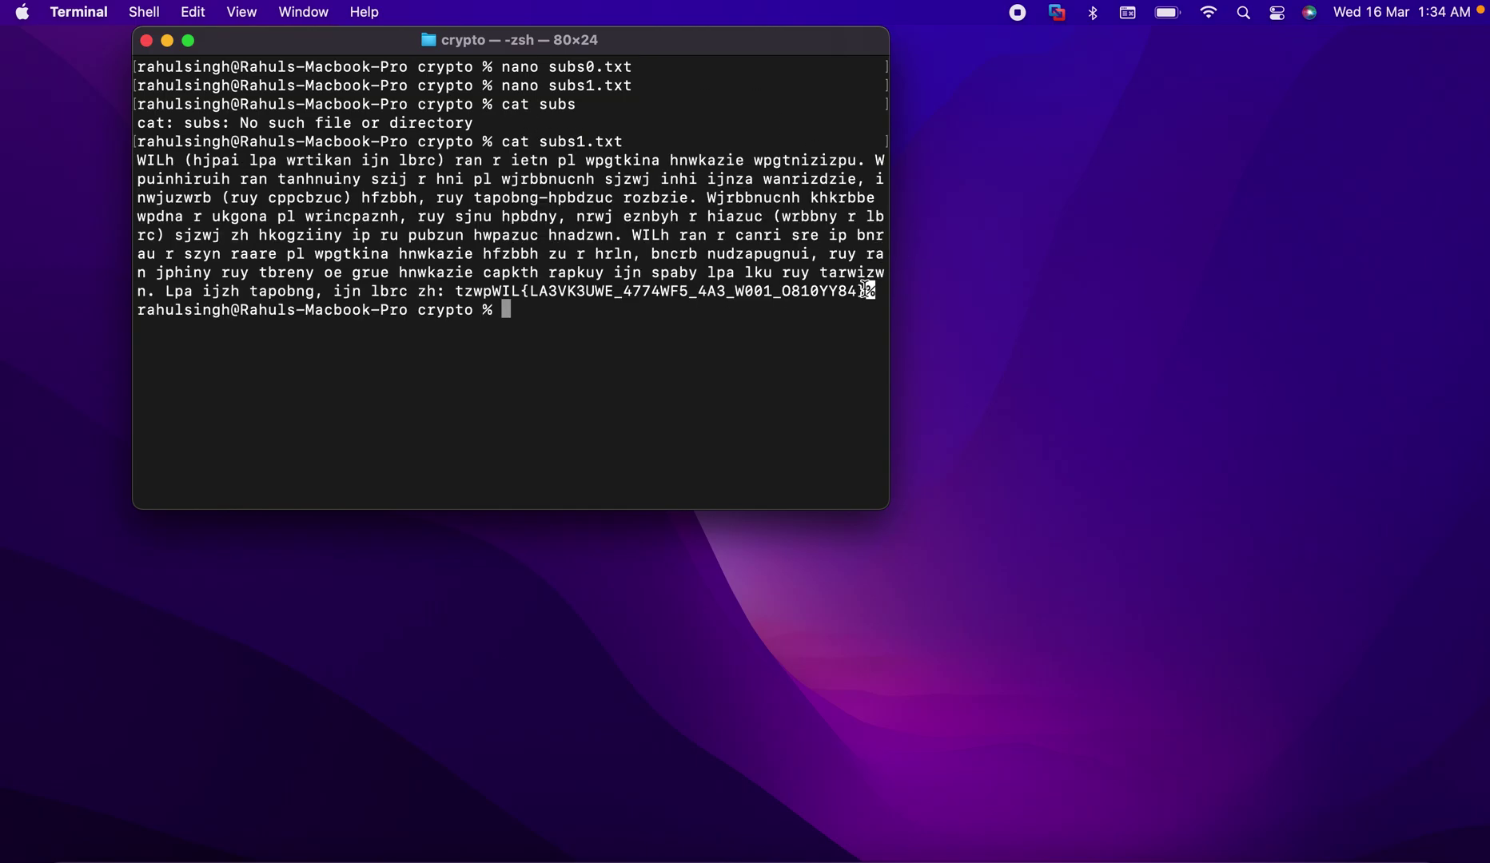
pyautogui.moveTo(870, 291); pyautogui.dragTo(125, 159)
pyautogui.press('super+c')
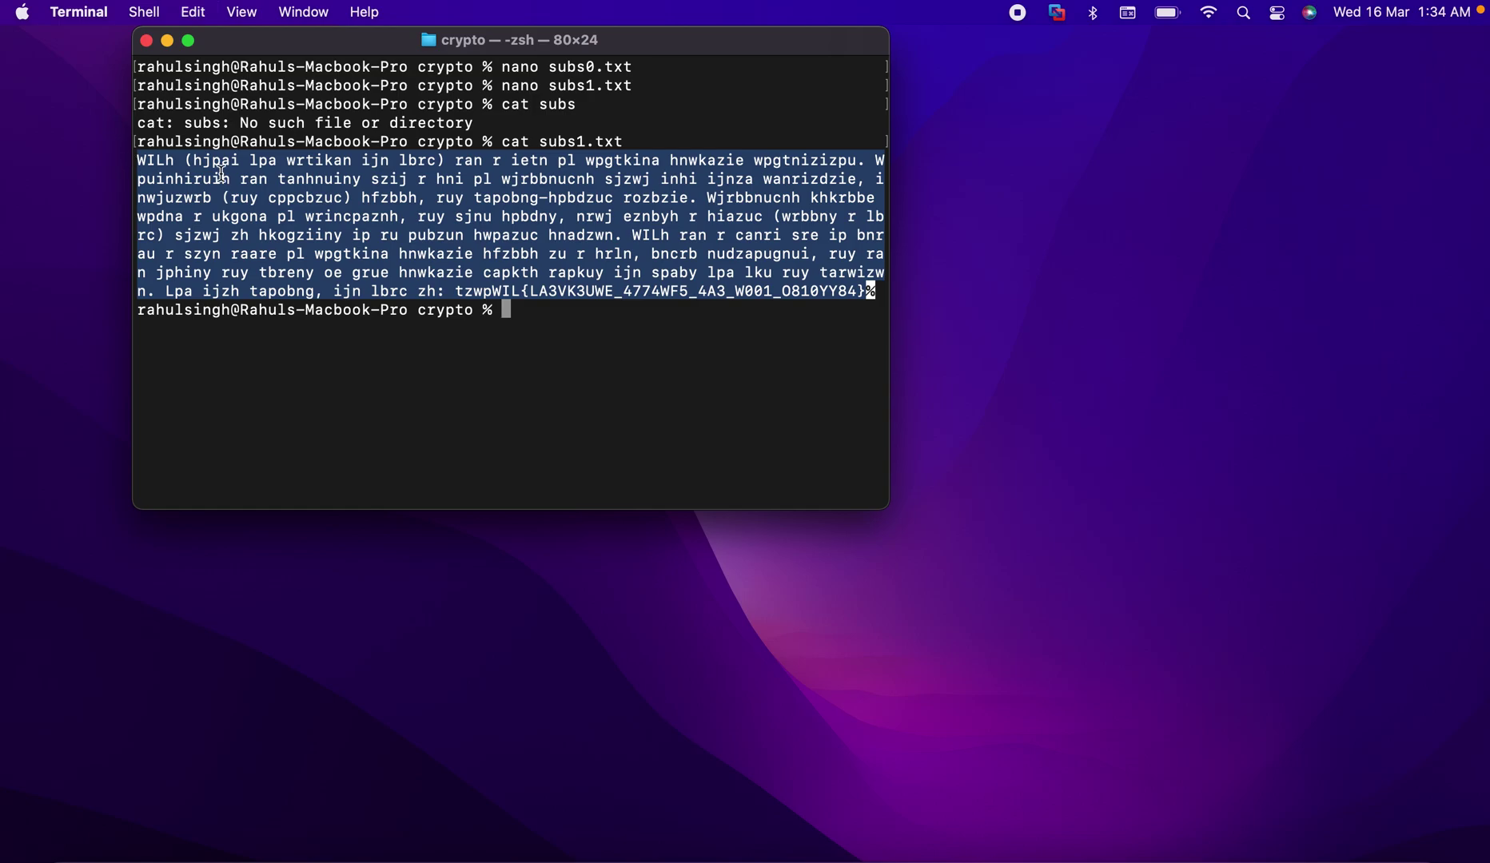
pyautogui.click(173, 168)
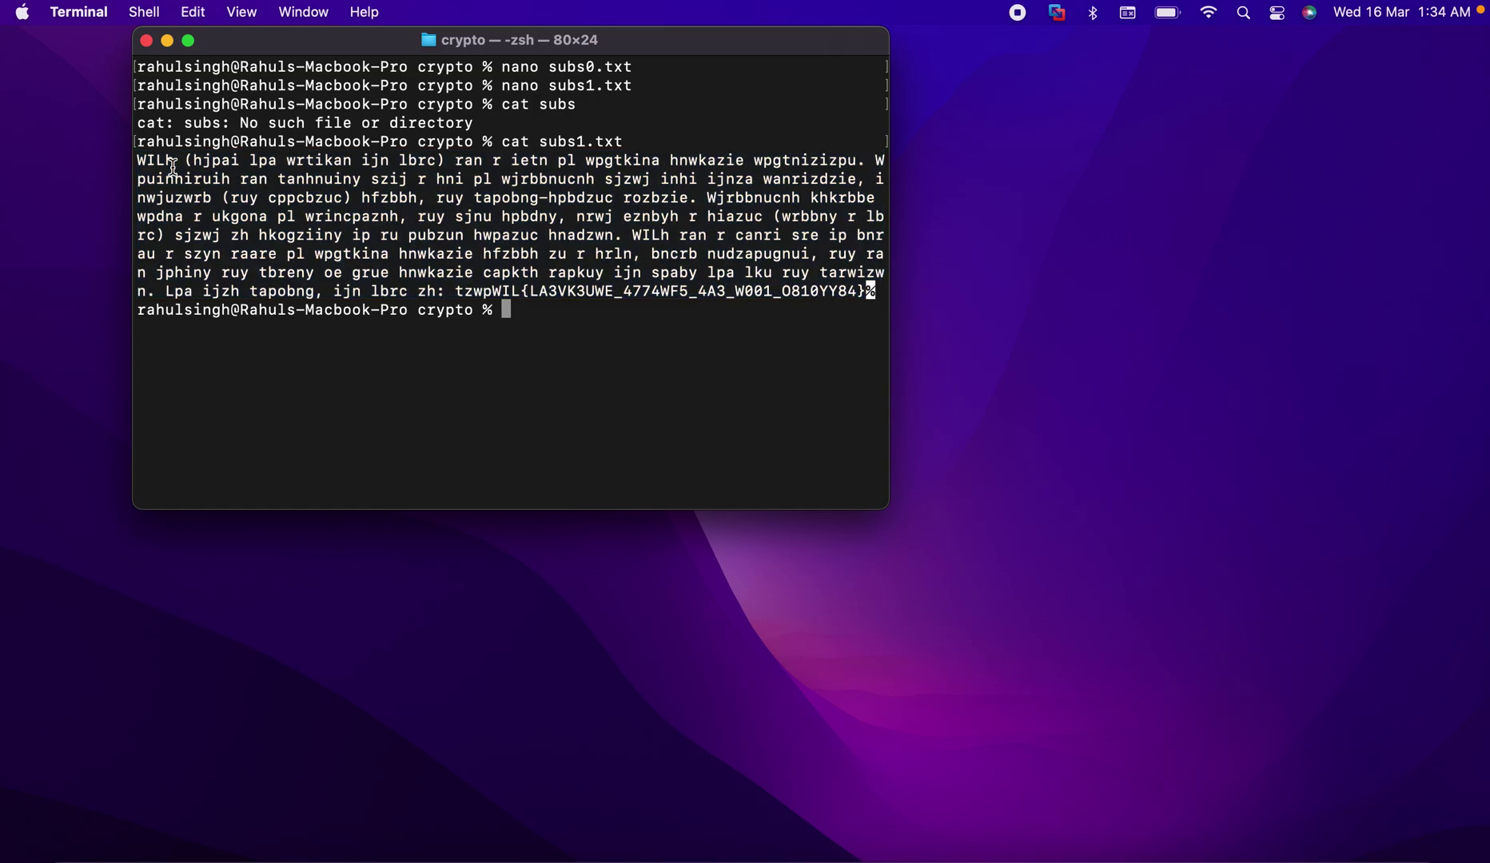
pyautogui.hotkey('ctrl', 'Right')
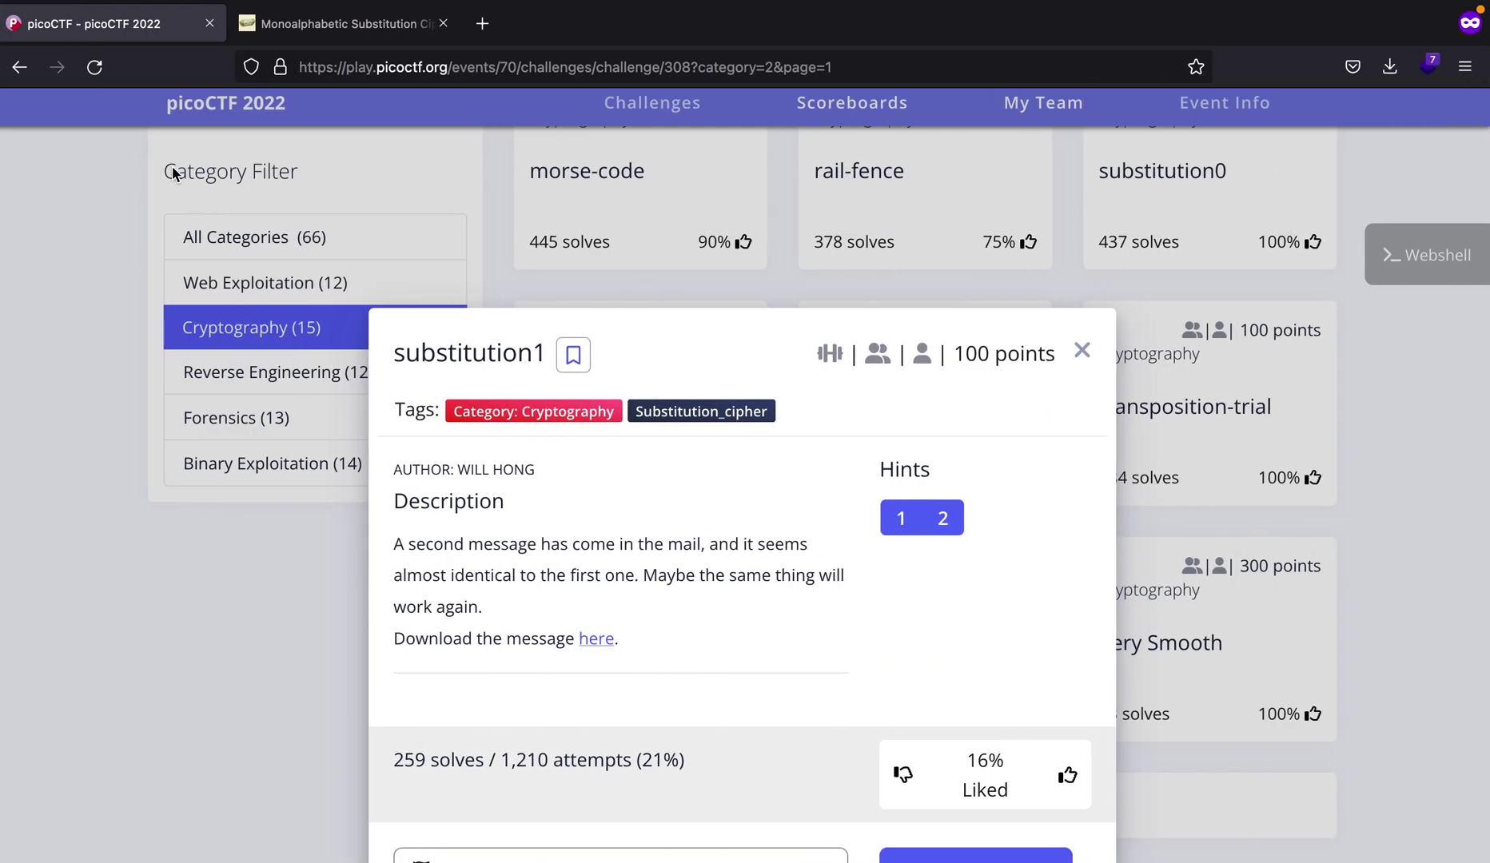
# Step: Search Google for 'simple substitution cipher online' in a new tab
pyautogui.click(291, 18)
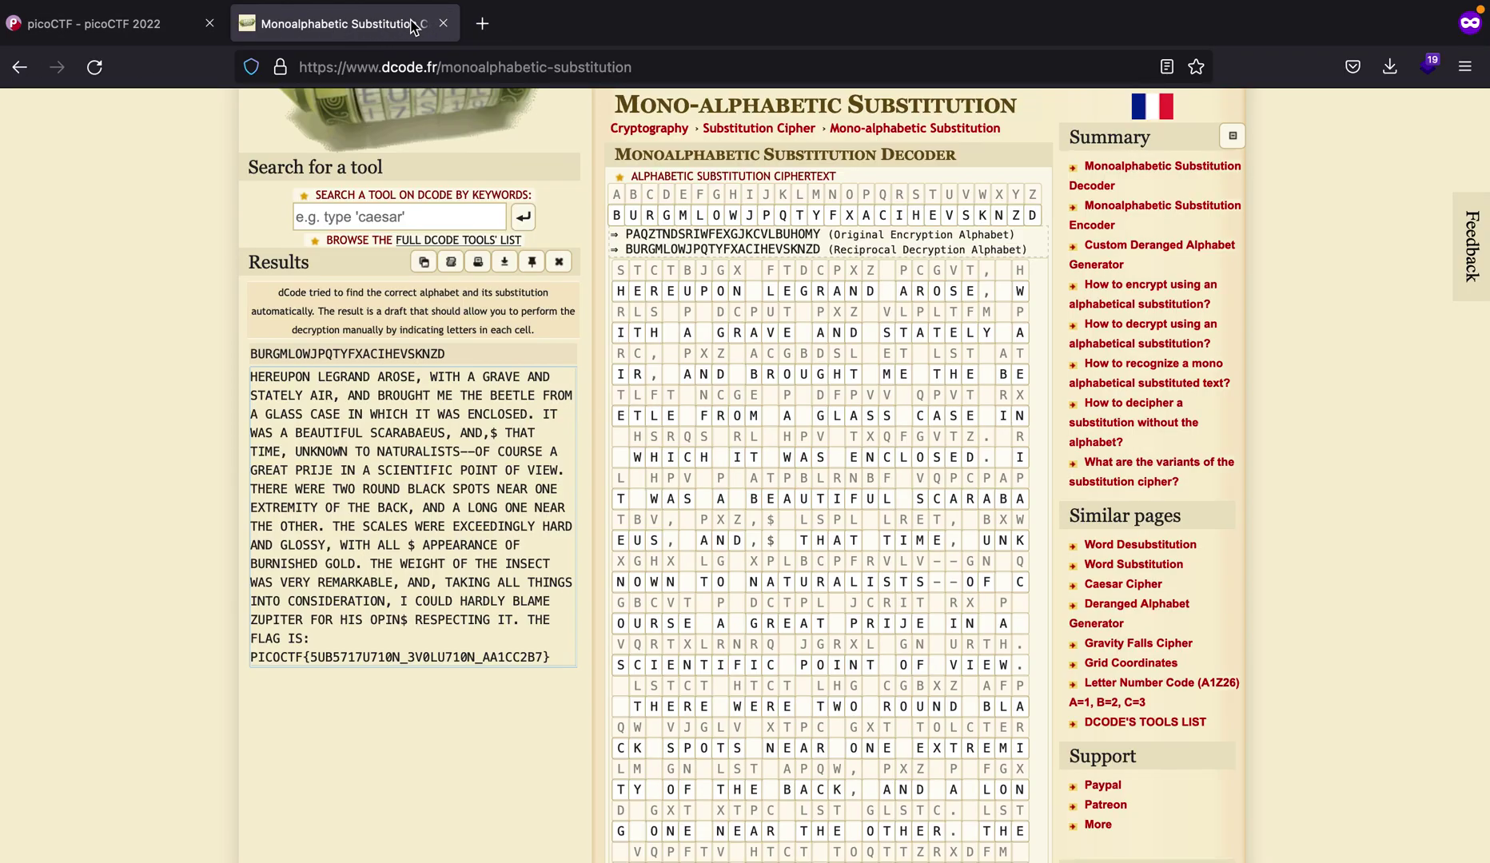
pyautogui.click(482, 23)
pyautogui.write('google.com/')
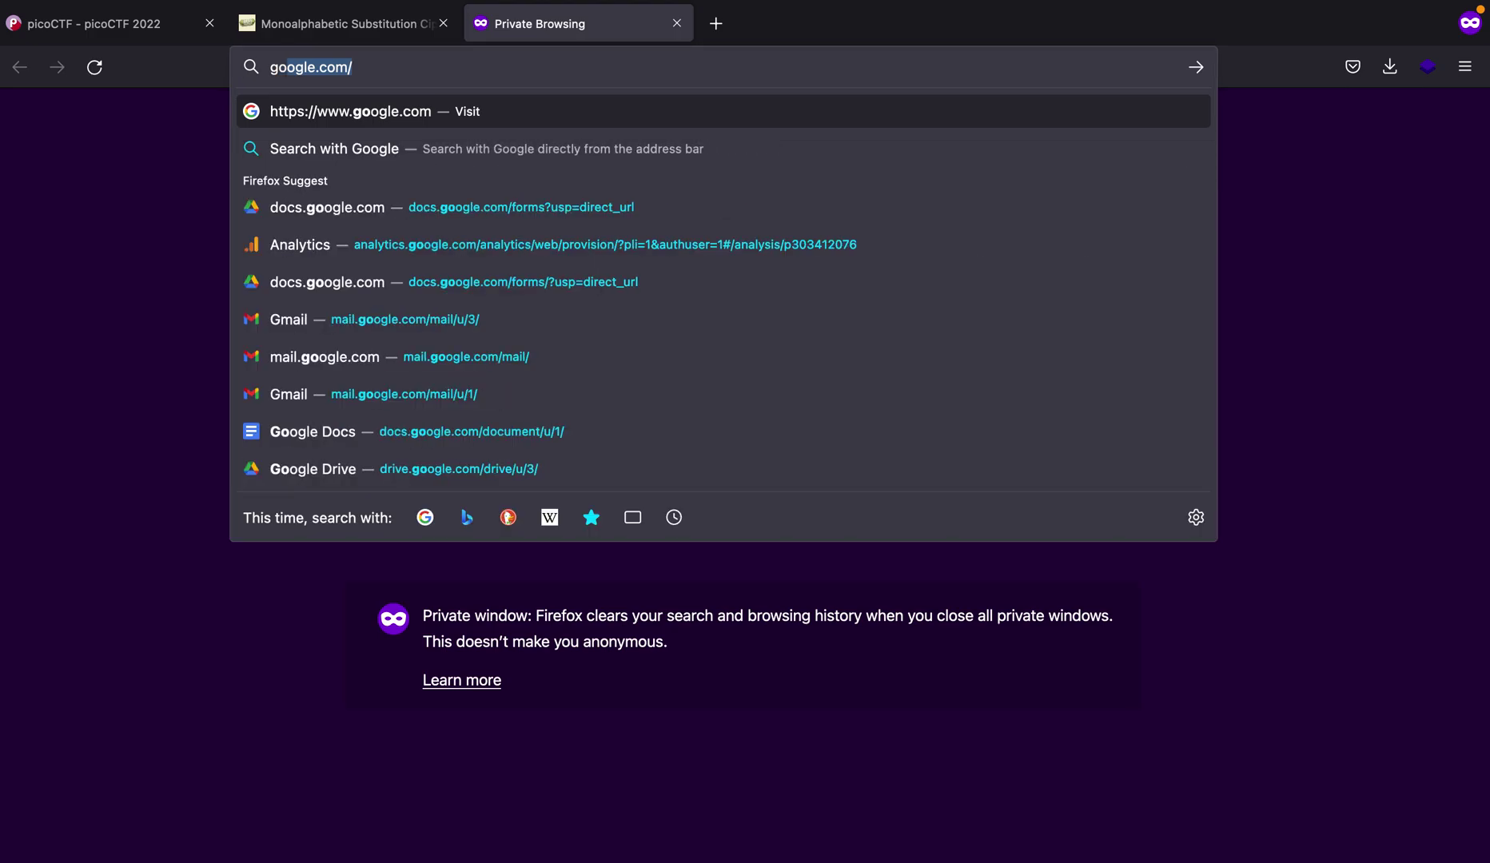
pyautogui.press('Return')
pyautogui.write('sib')
pyautogui.press('BackSpace')
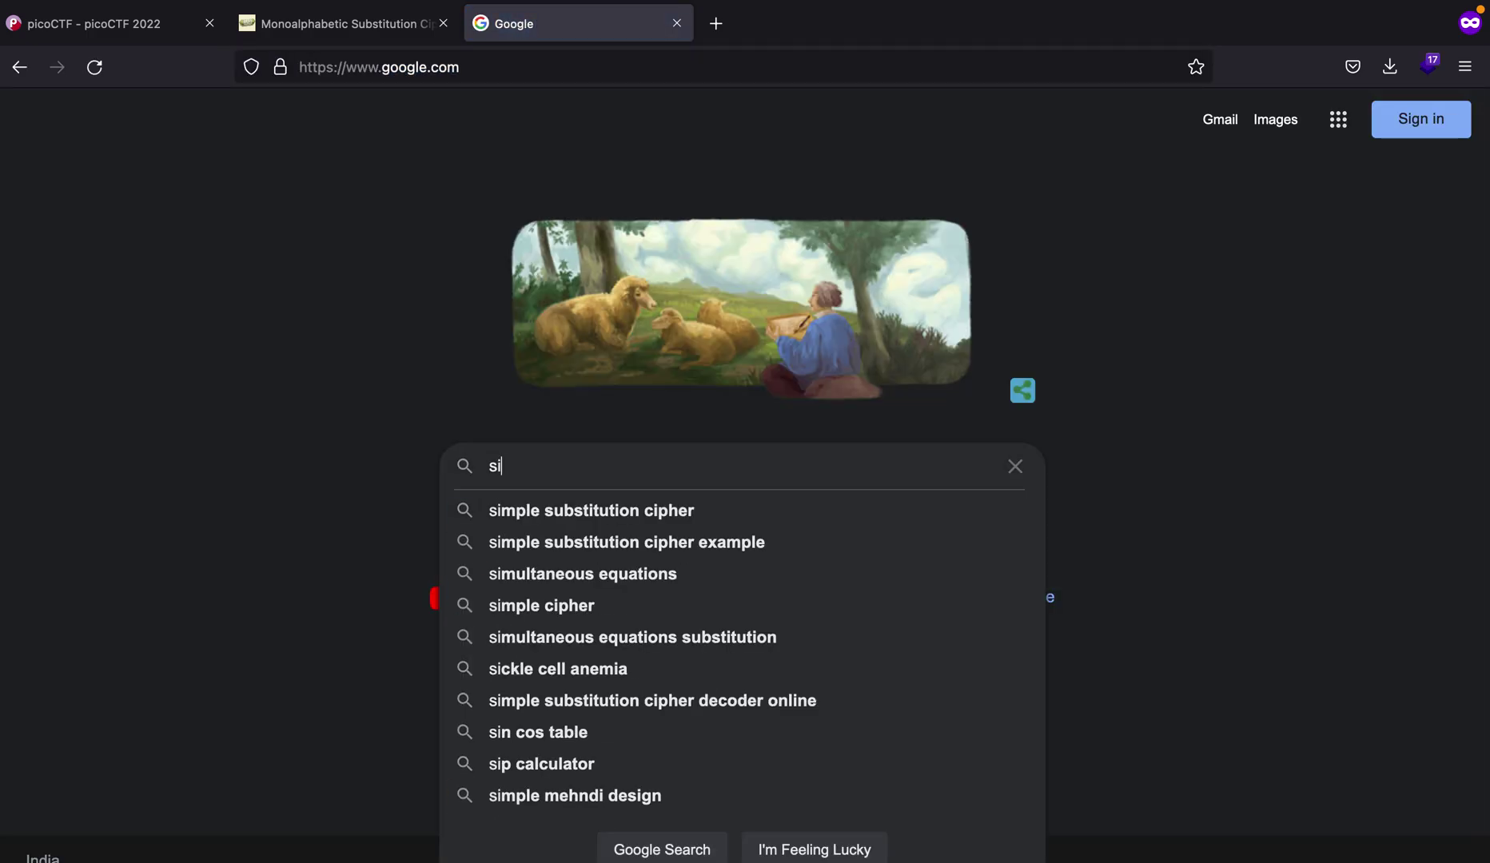
pyautogui.press('Down')
pyautogui.write('onl')
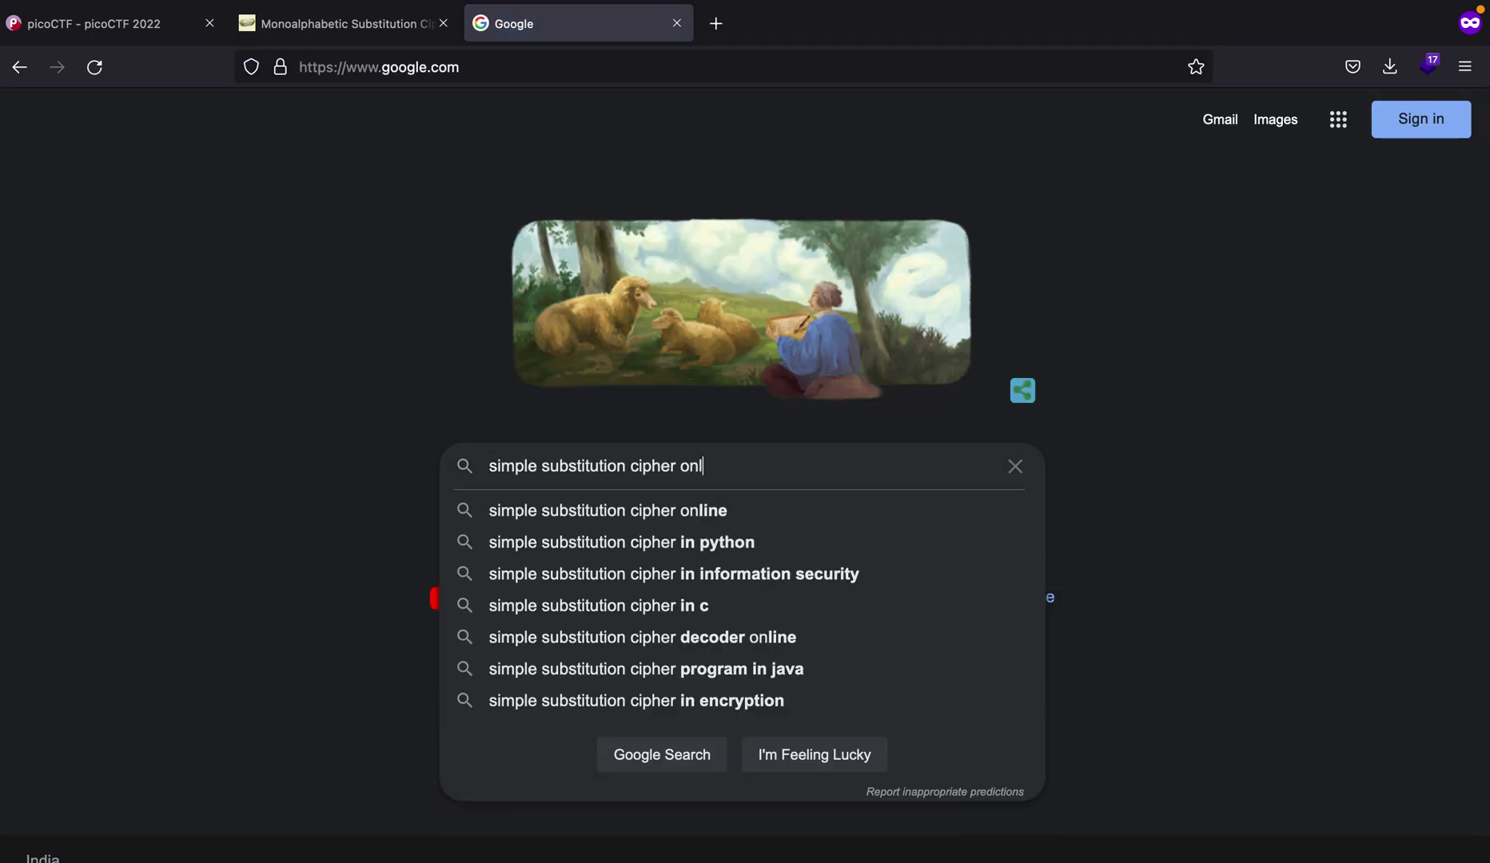
pyautogui.write('ine')
pyautogui.press('Return')
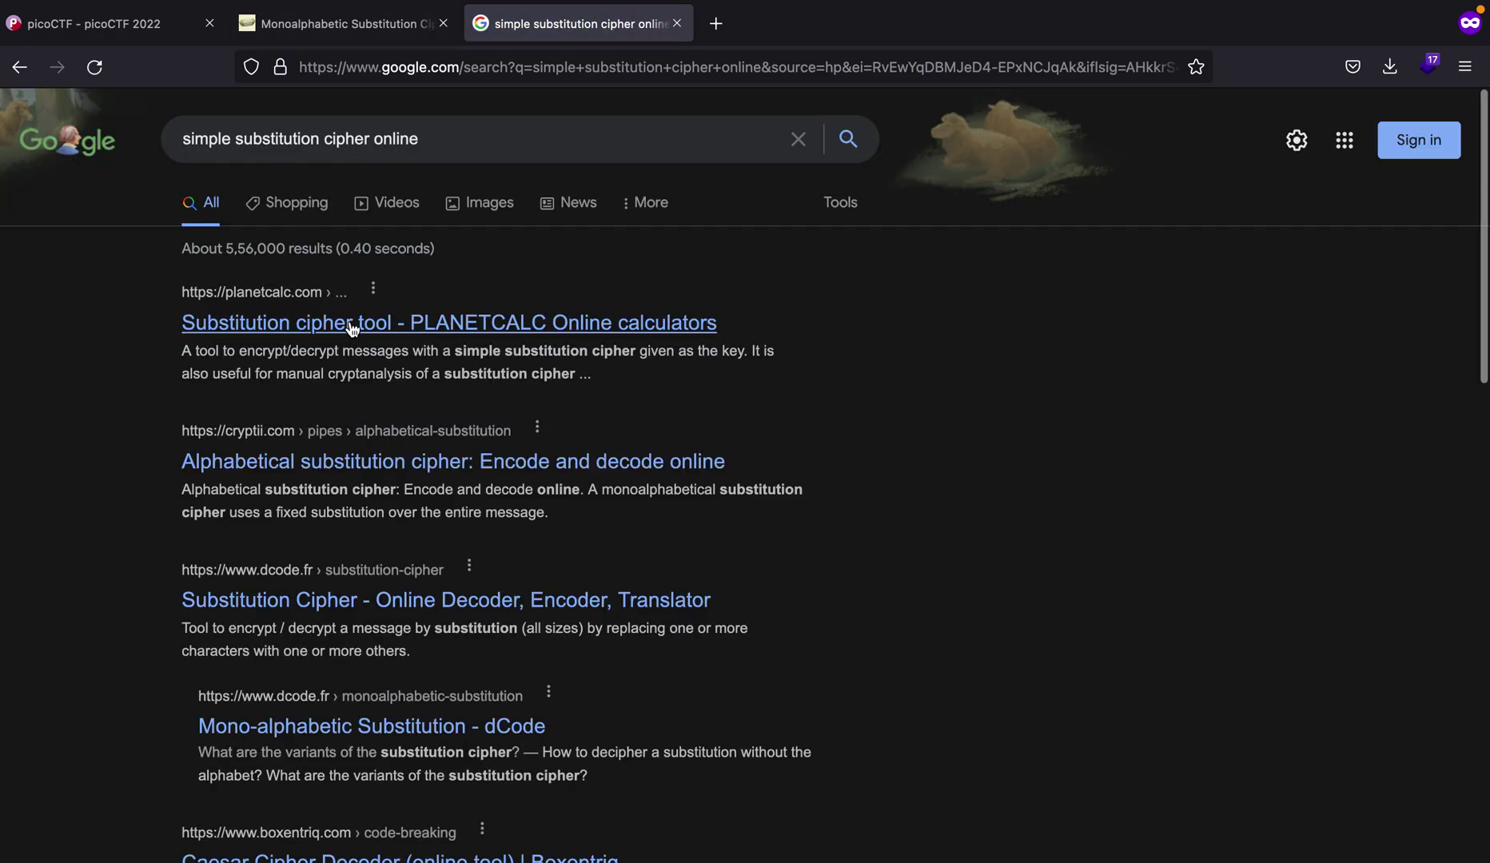
# Step: Look over PlanetCalc's Substitution cipher tool page, then return to the results
pyautogui.click(352, 323)
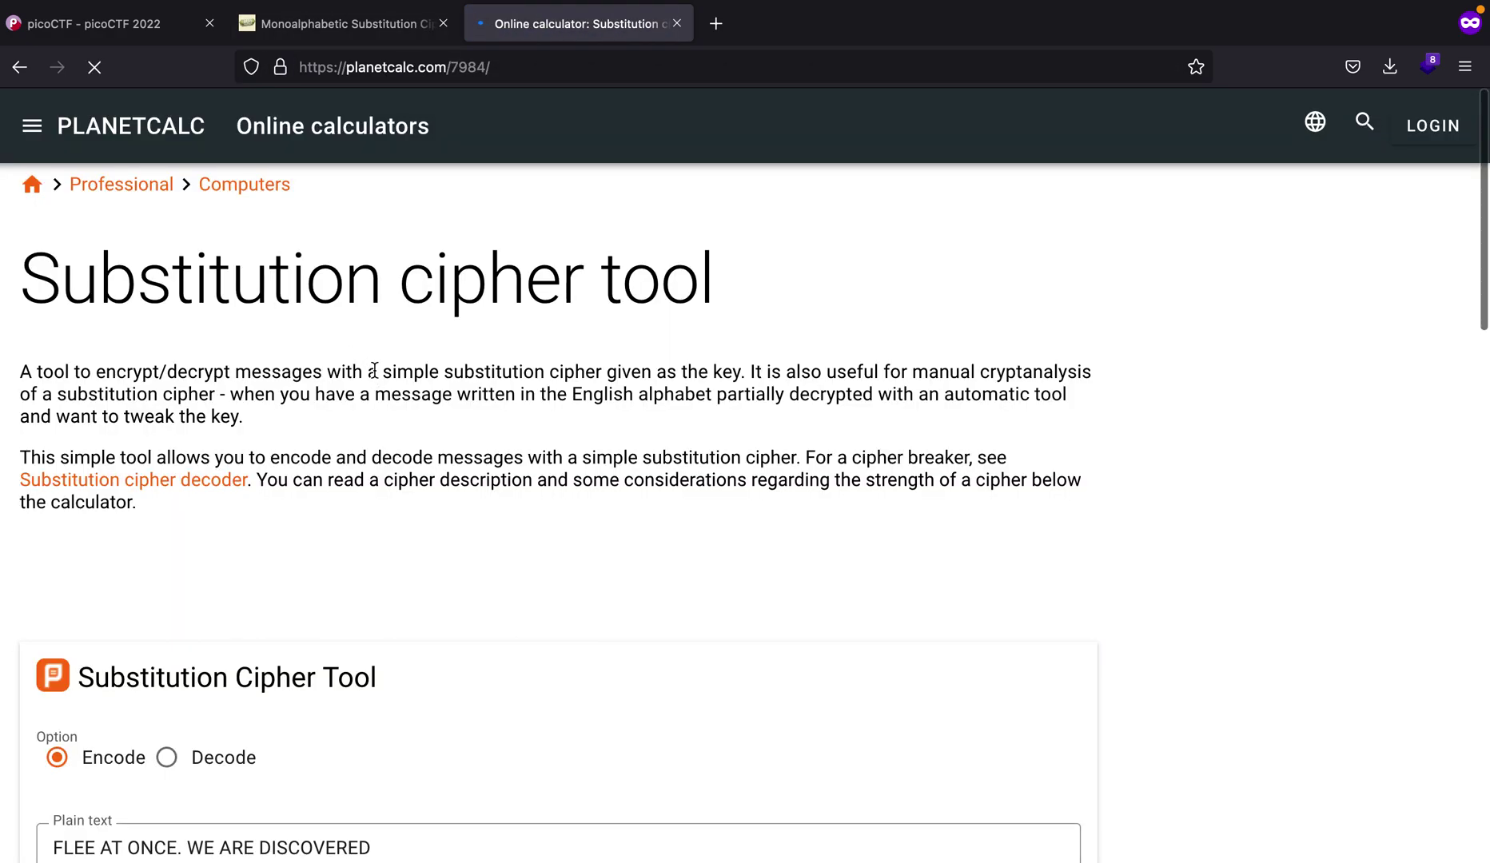
pyautogui.scroll(-10, 373, 370)
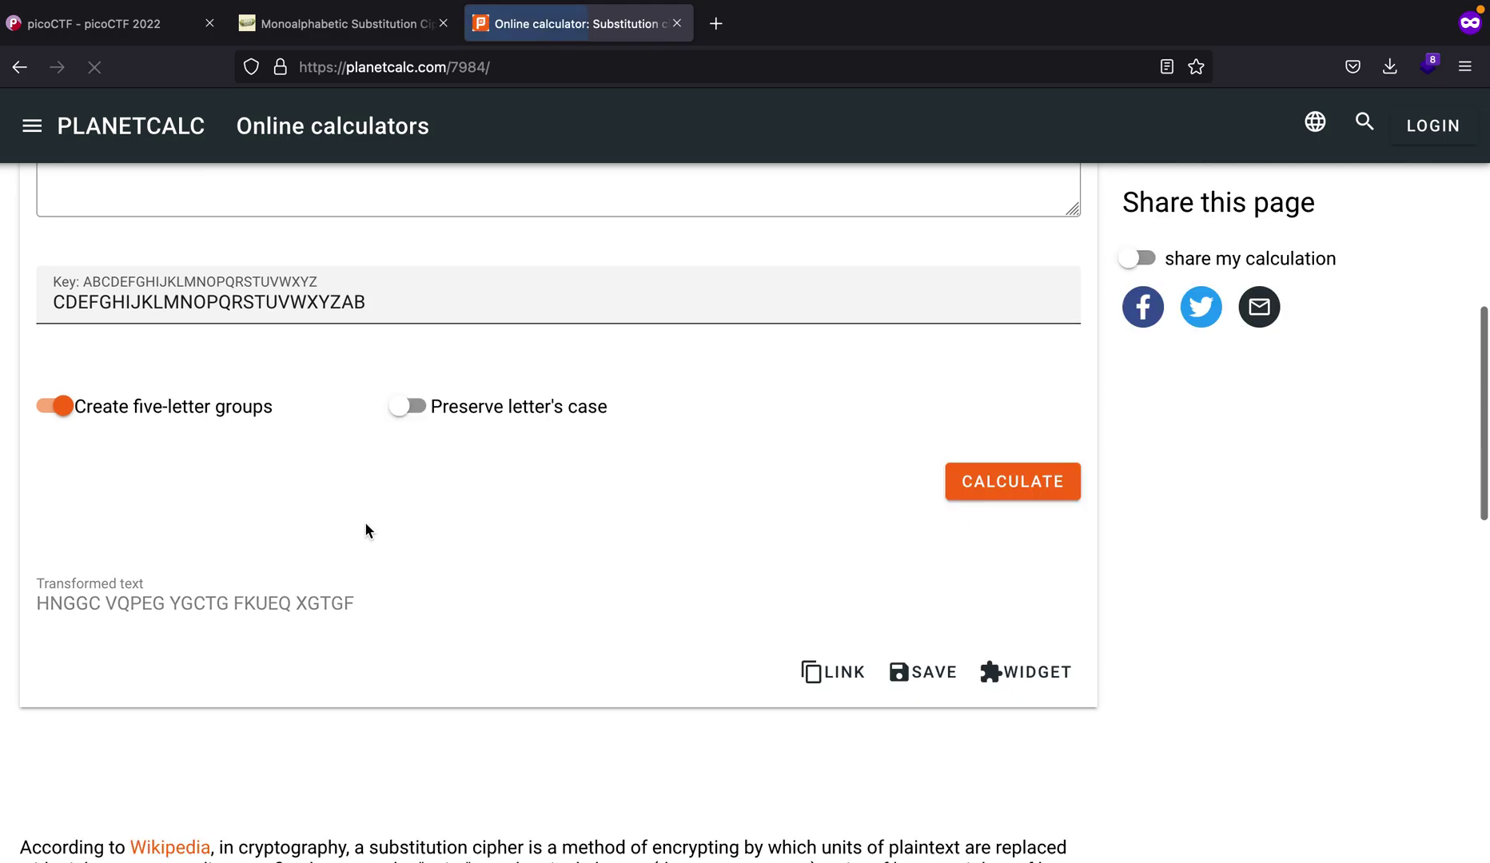
pyautogui.scroll(5, 365, 521)
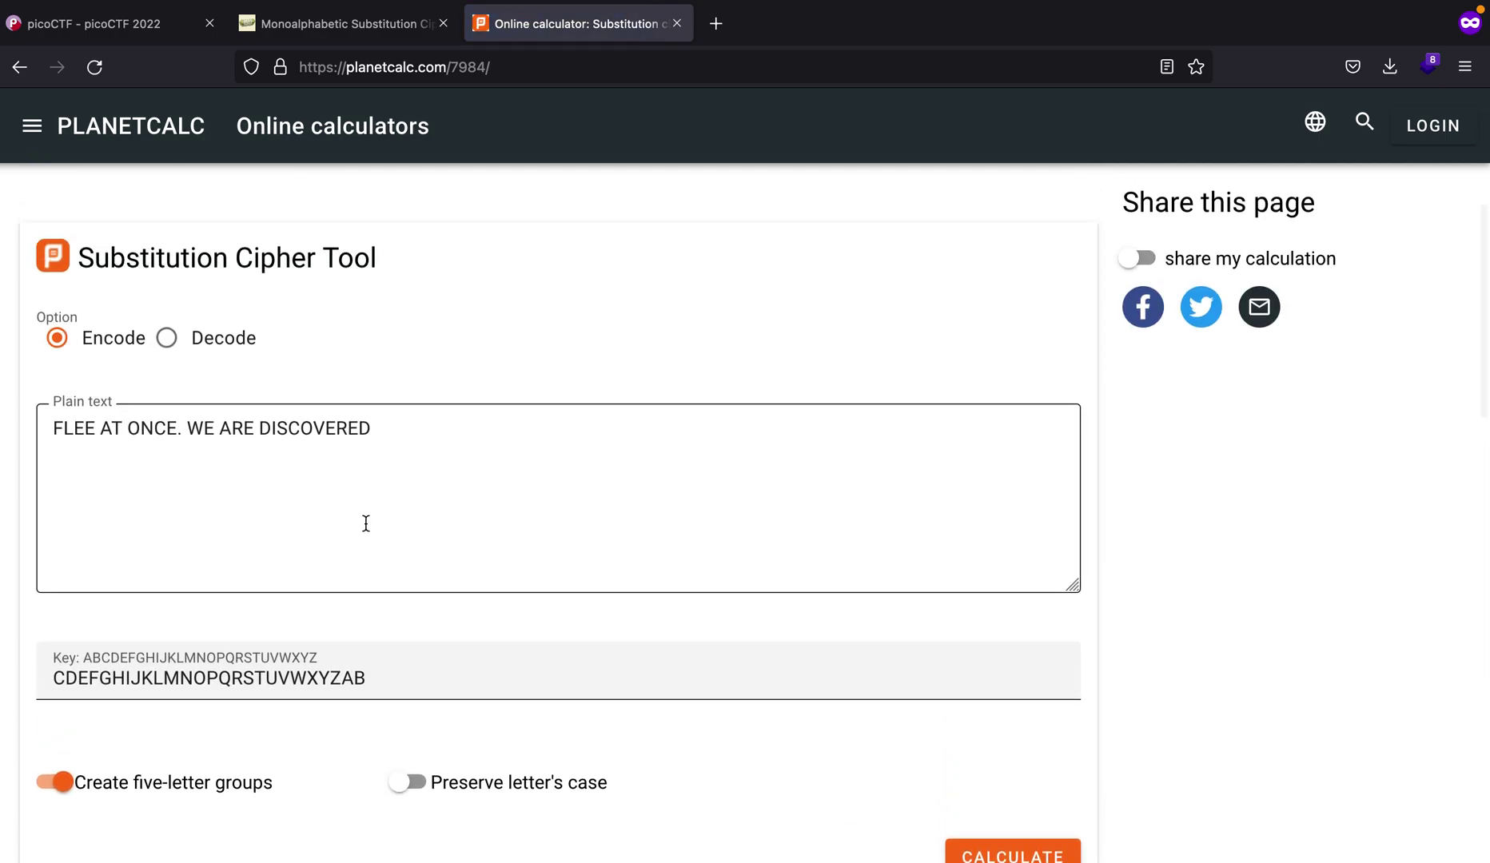
pyautogui.scroll(-15, 366, 524)
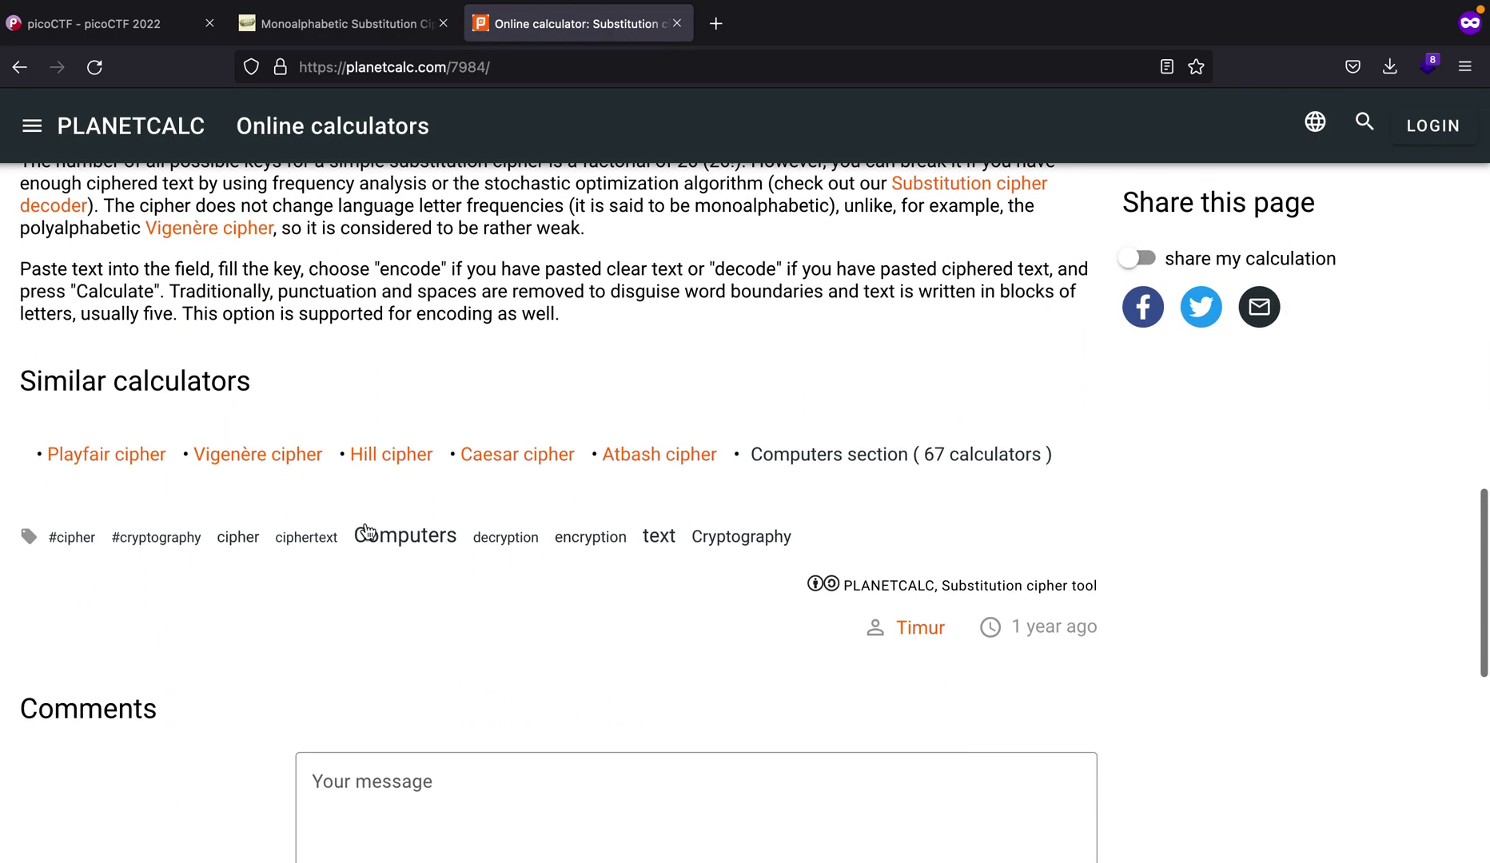
pyautogui.scroll(-4, 364, 531)
pyautogui.scroll(20, 366, 524)
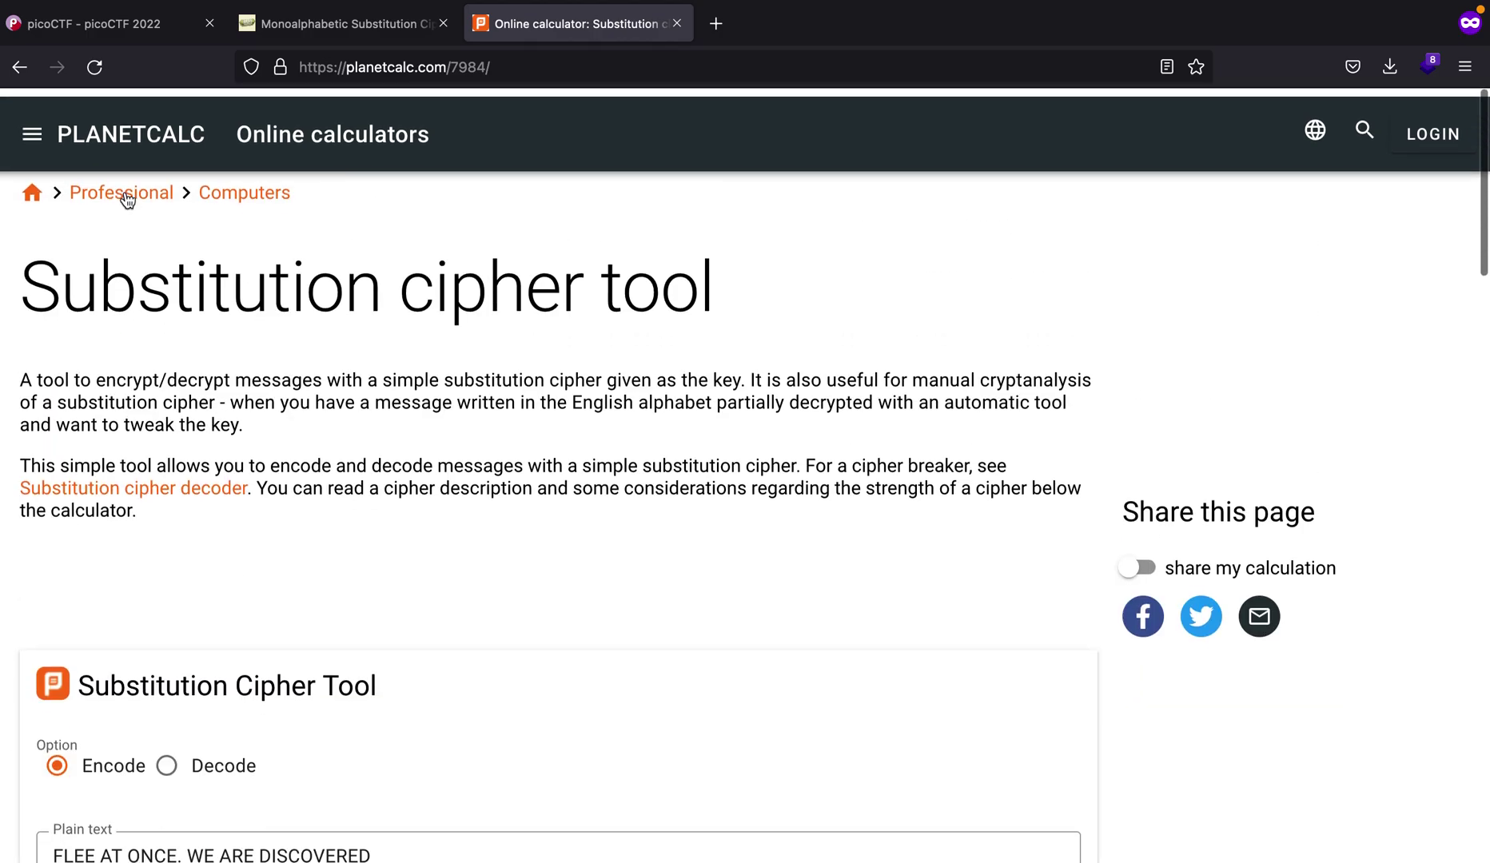
pyautogui.click(20, 67)
# Step: Add 'decoder' to the search query and browse the new results
pyautogui.click(378, 139)
pyautogui.write('donline')
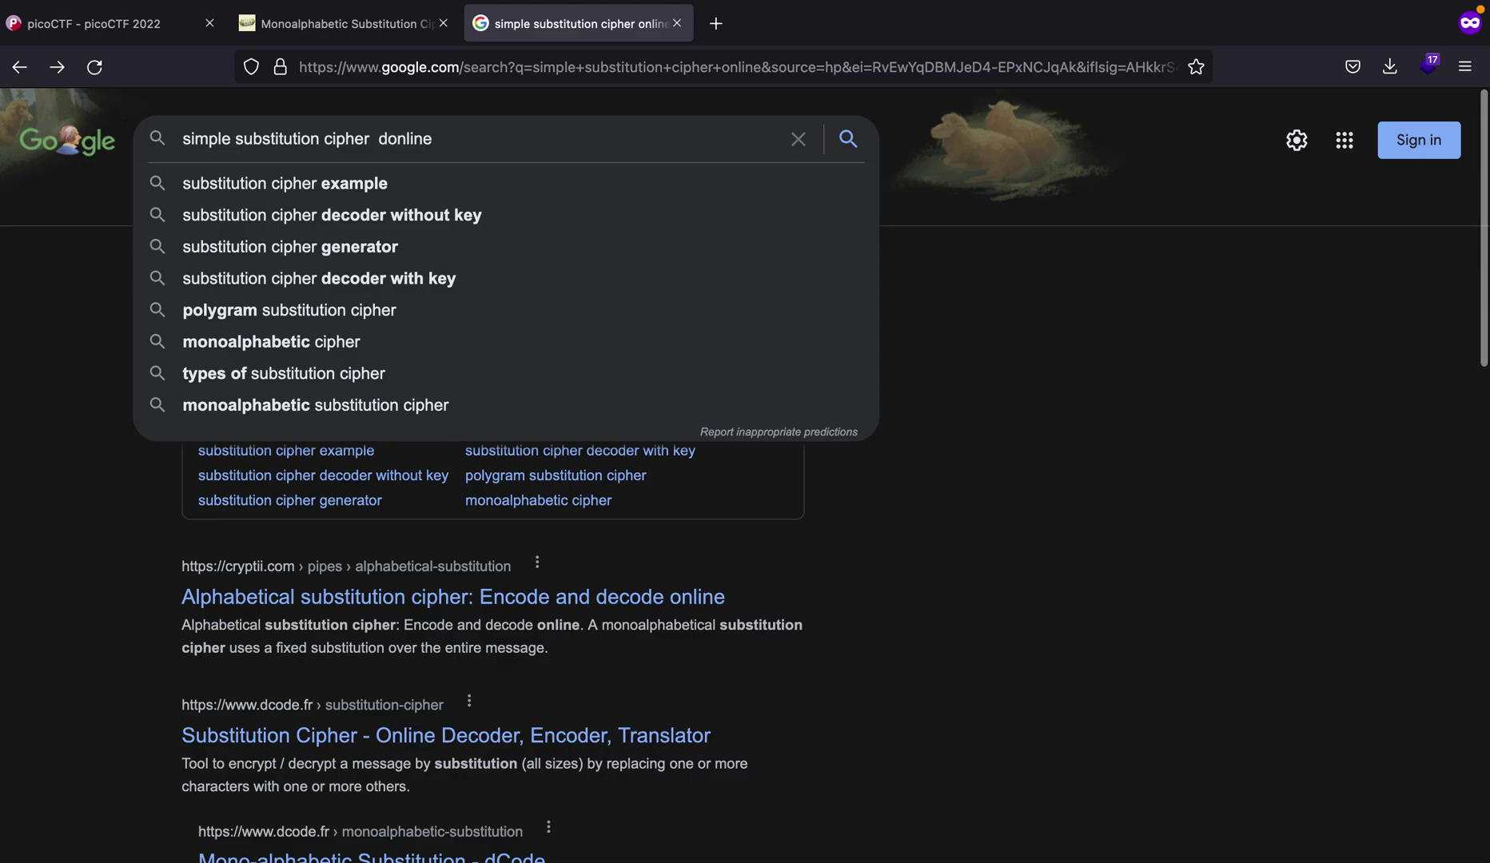
pyautogui.write('coder')
pyautogui.press('Return')
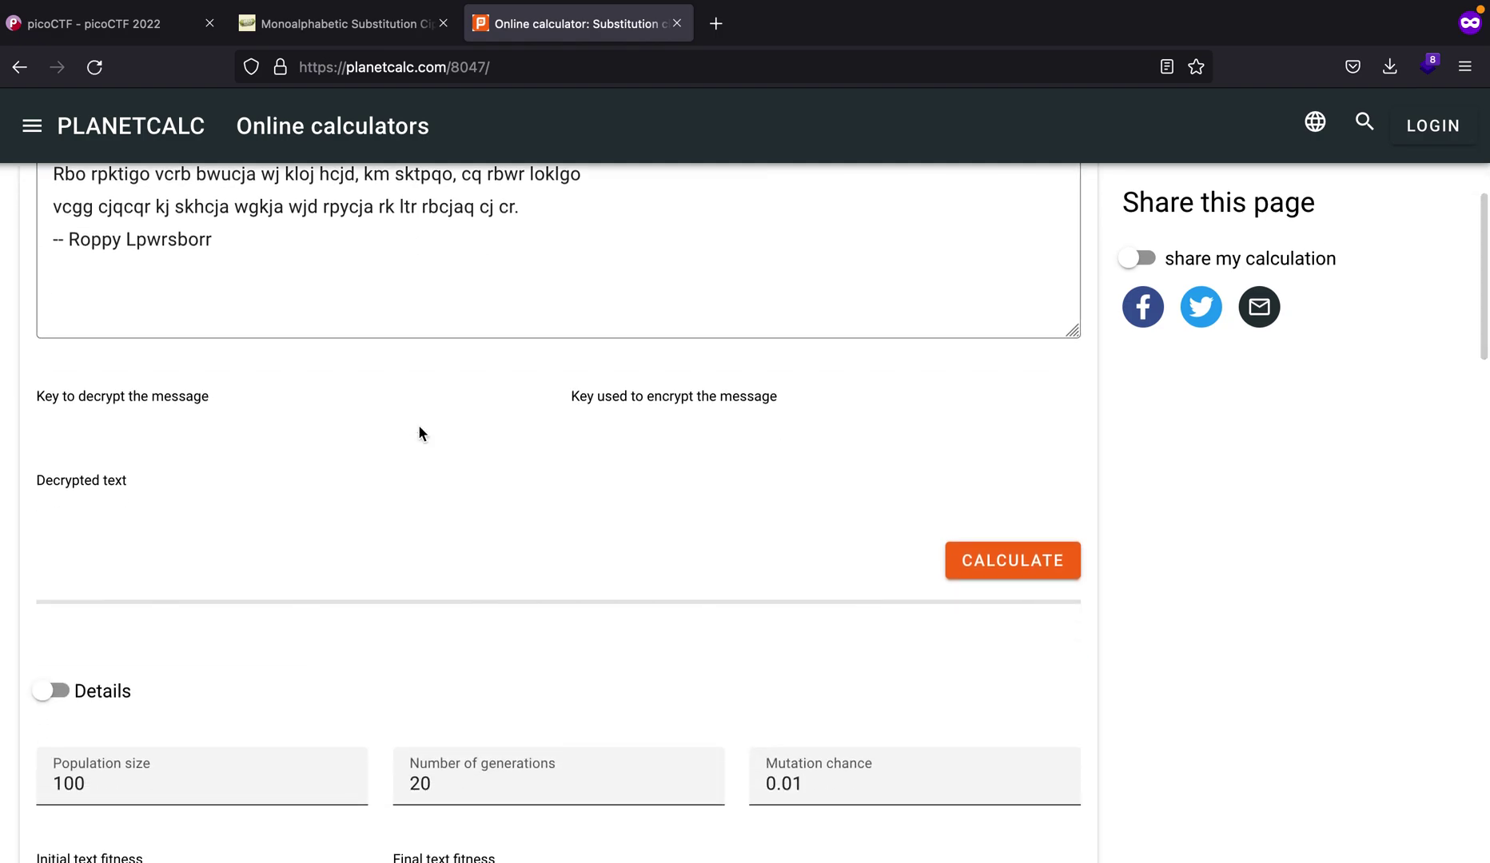
pyautogui.scroll(-15, 418, 425)
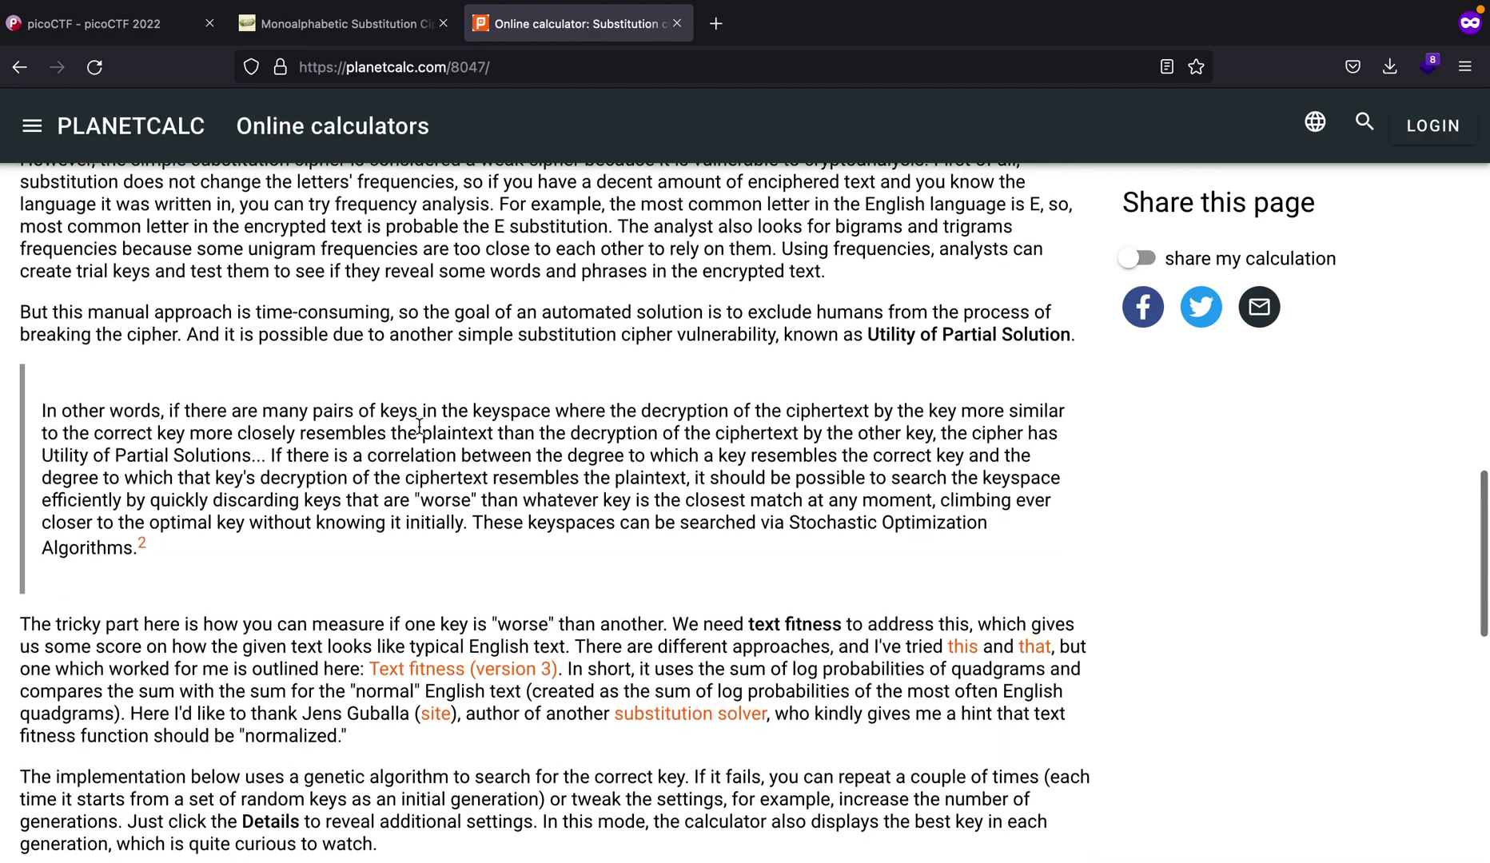
pyautogui.scroll(-5, 418, 425)
pyautogui.scroll(20, 424, 430)
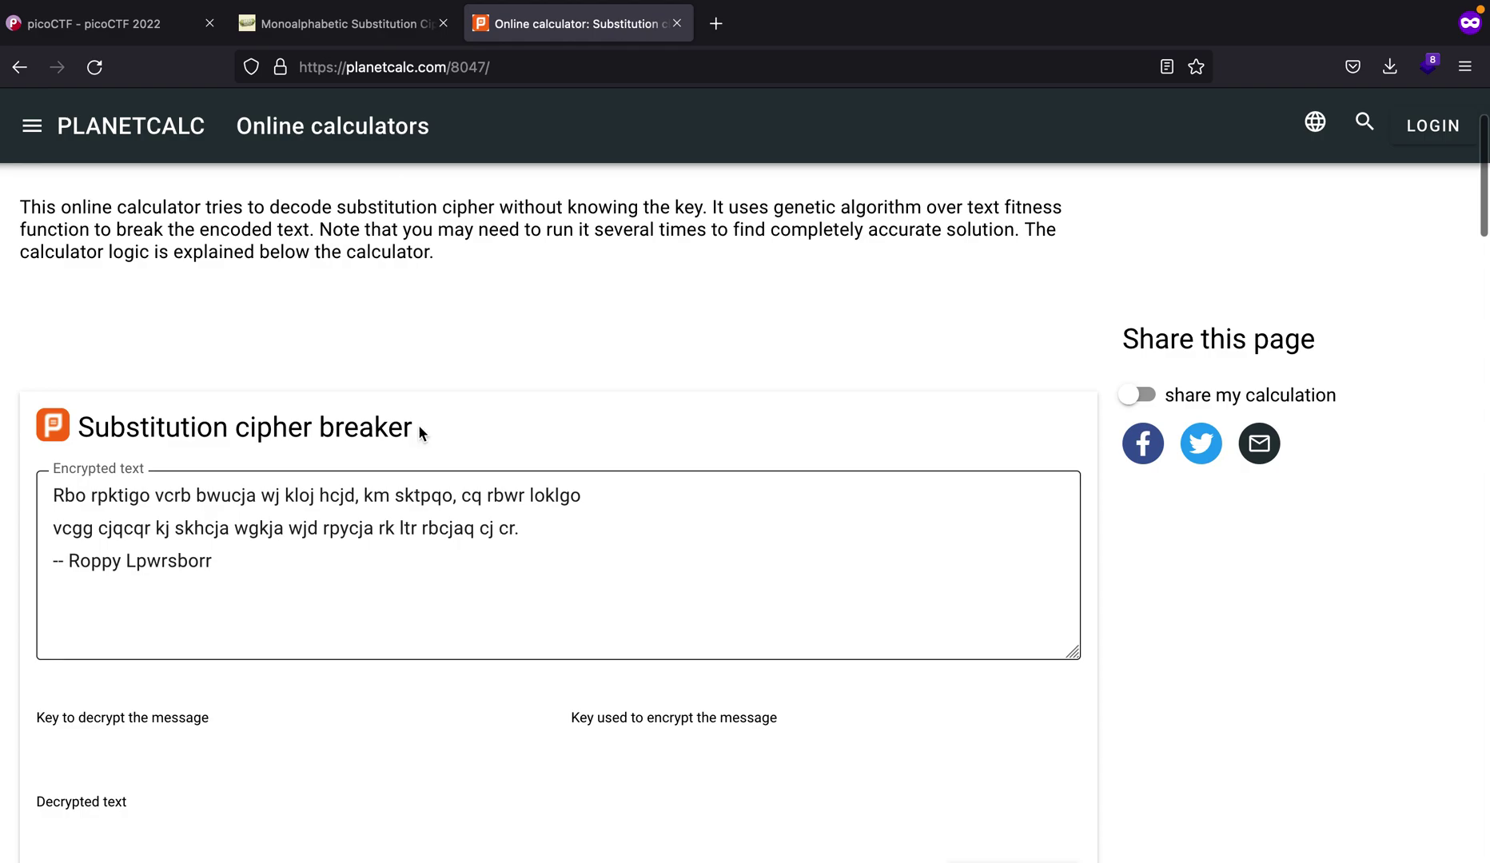
# Step: Paste the subs1 ciphertext into PlanetCalc's Encrypted text box and run the breaker
pyautogui.click(416, 515)
pyautogui.press('super+a')
pyautogui.press('super+v')
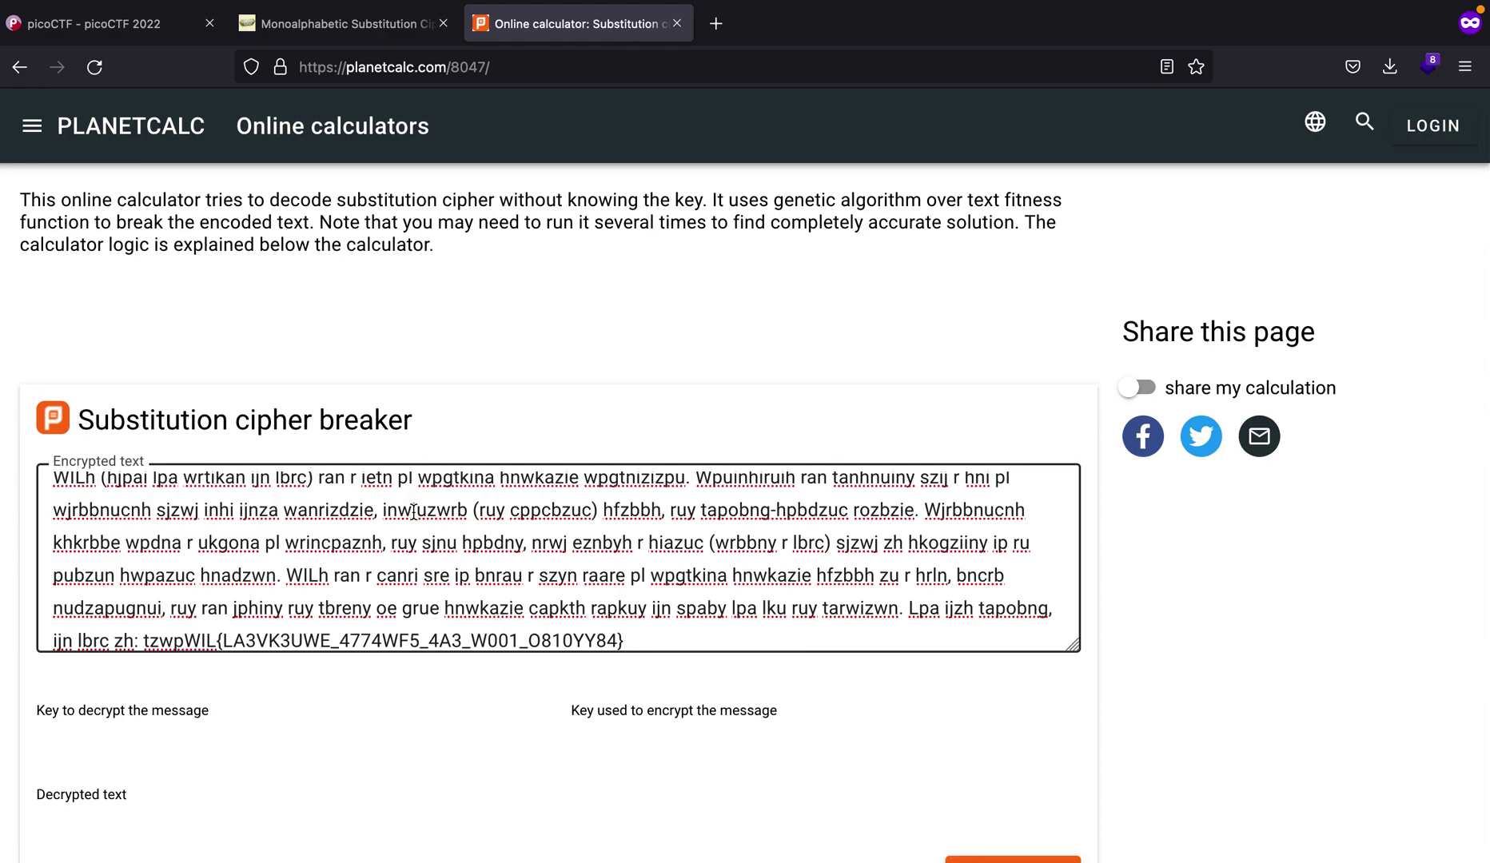
pyautogui.scroll(-10, 414, 512)
pyautogui.click(1031, 413)
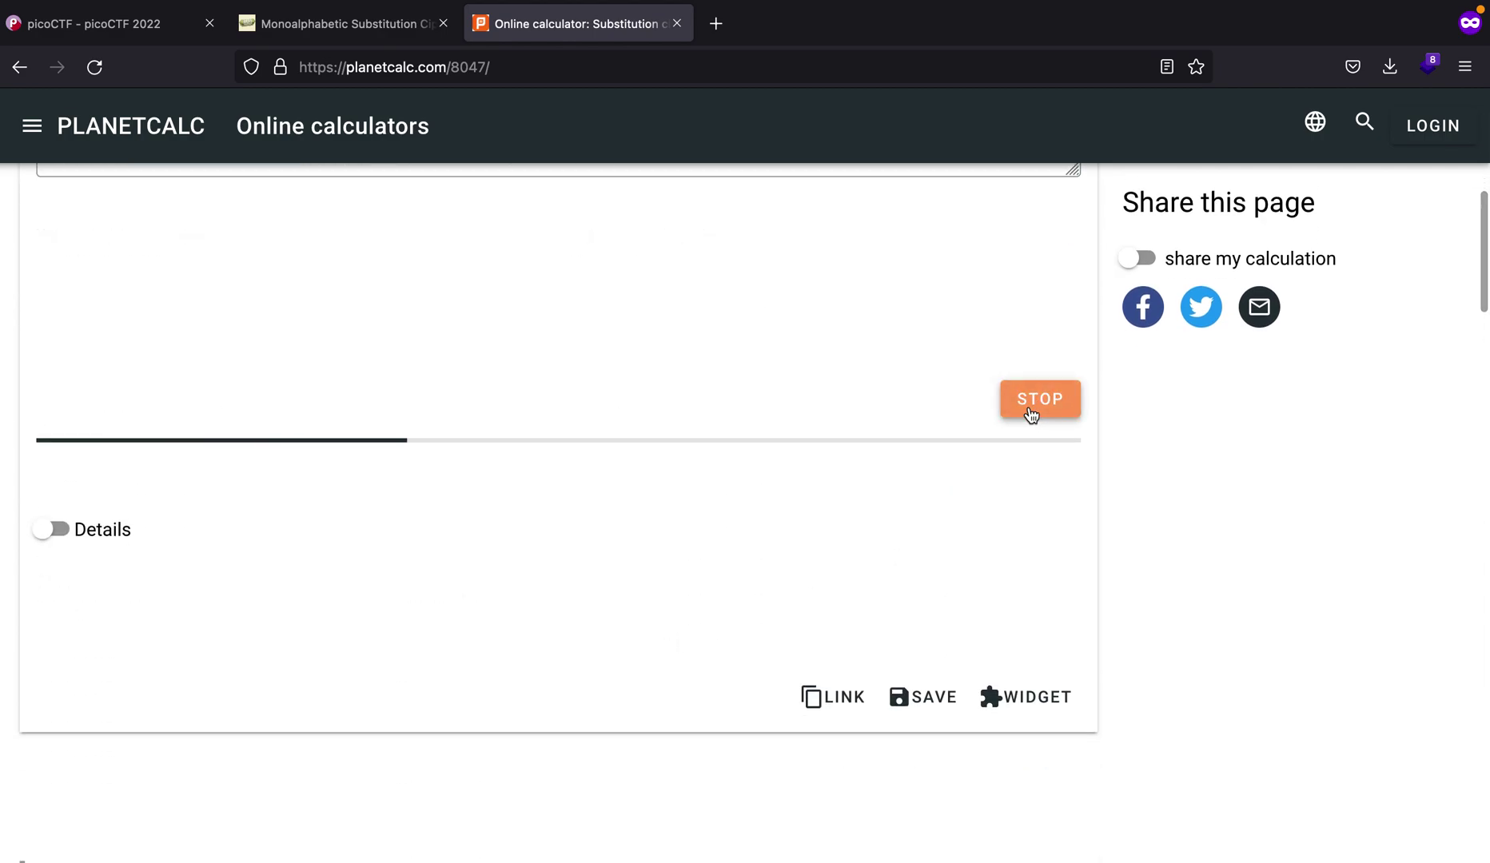
pyautogui.scroll(3, 1029, 409)
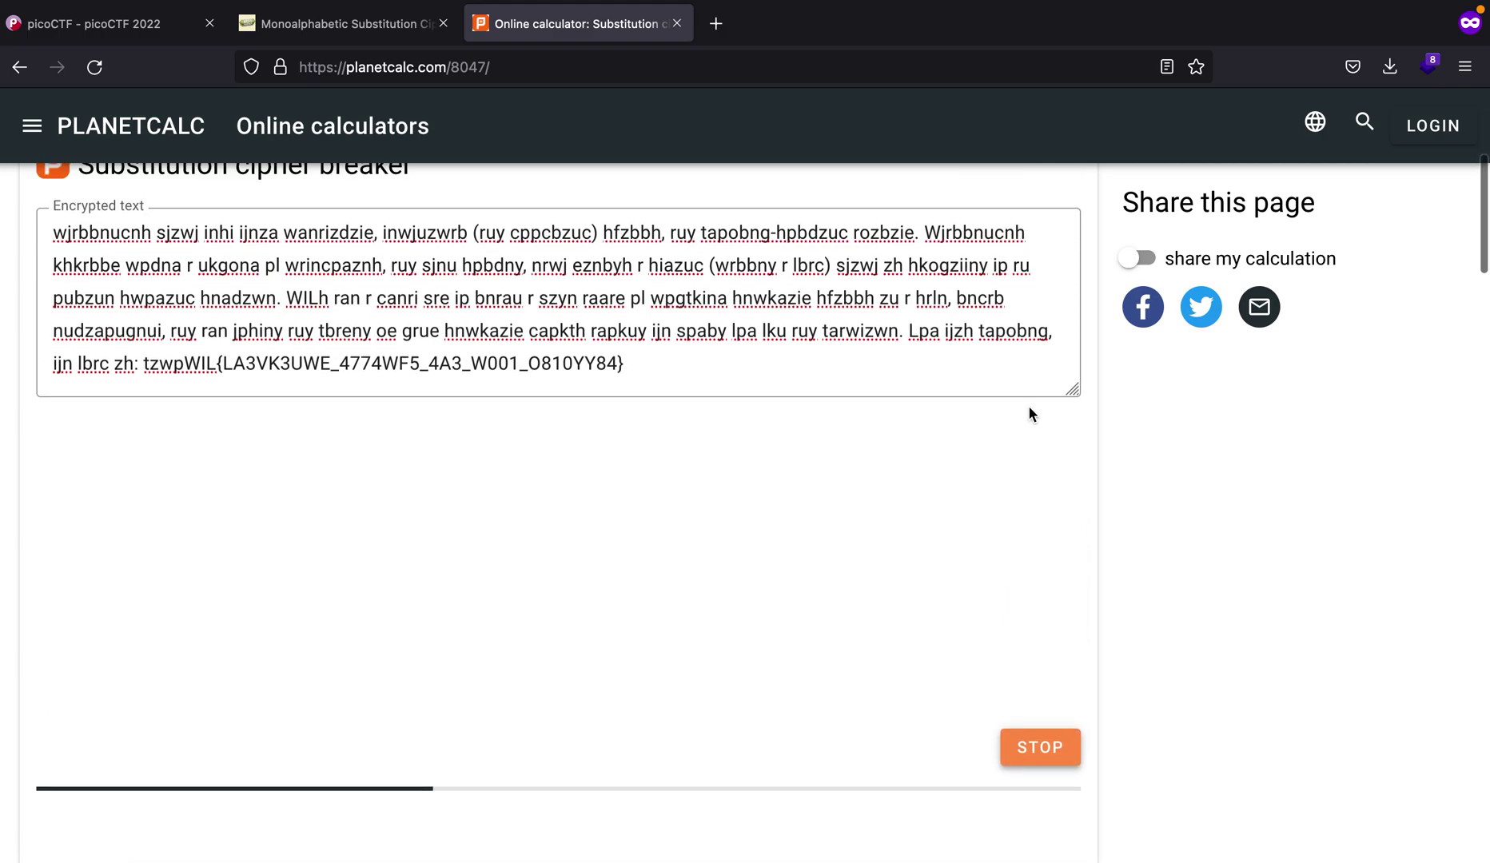
pyautogui.scroll(5, 1030, 413)
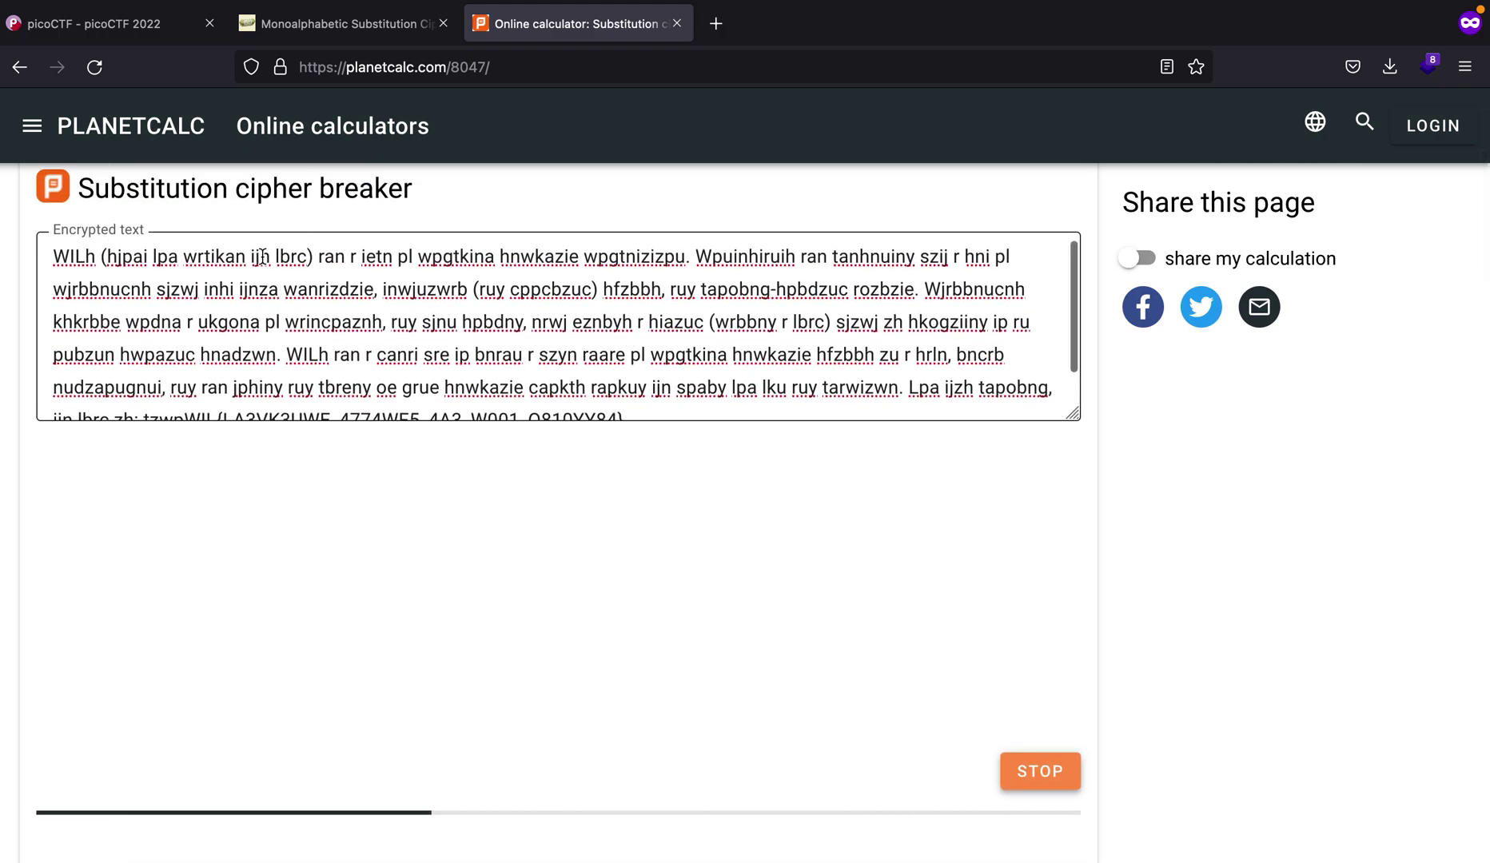
pyautogui.moveTo(71, 257); pyautogui.dragTo(56, 256)
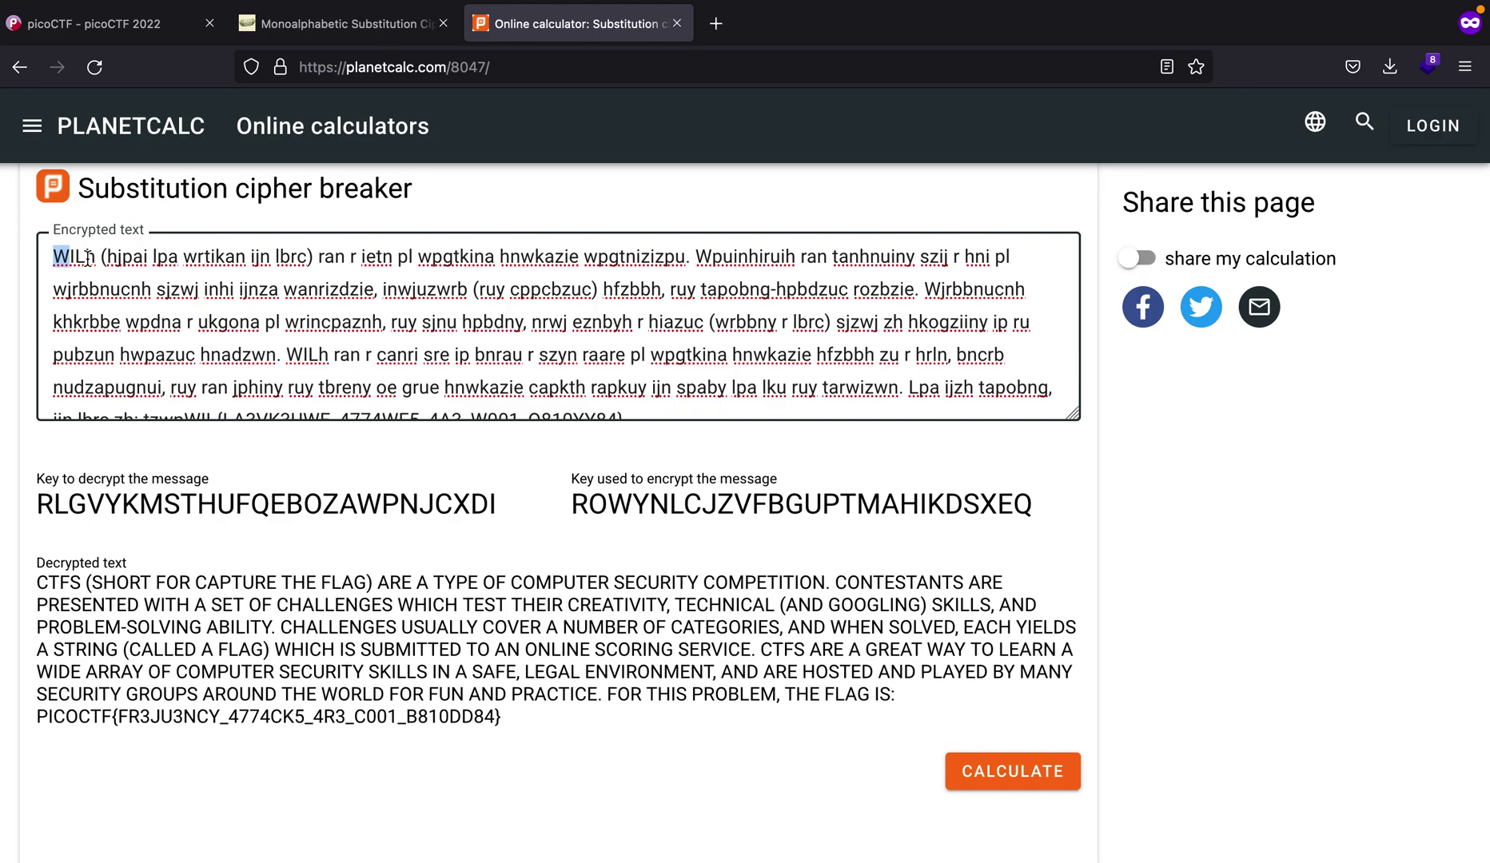
pyautogui.click(88, 258)
pyautogui.moveTo(572, 502); pyautogui.dragTo(1030, 505)
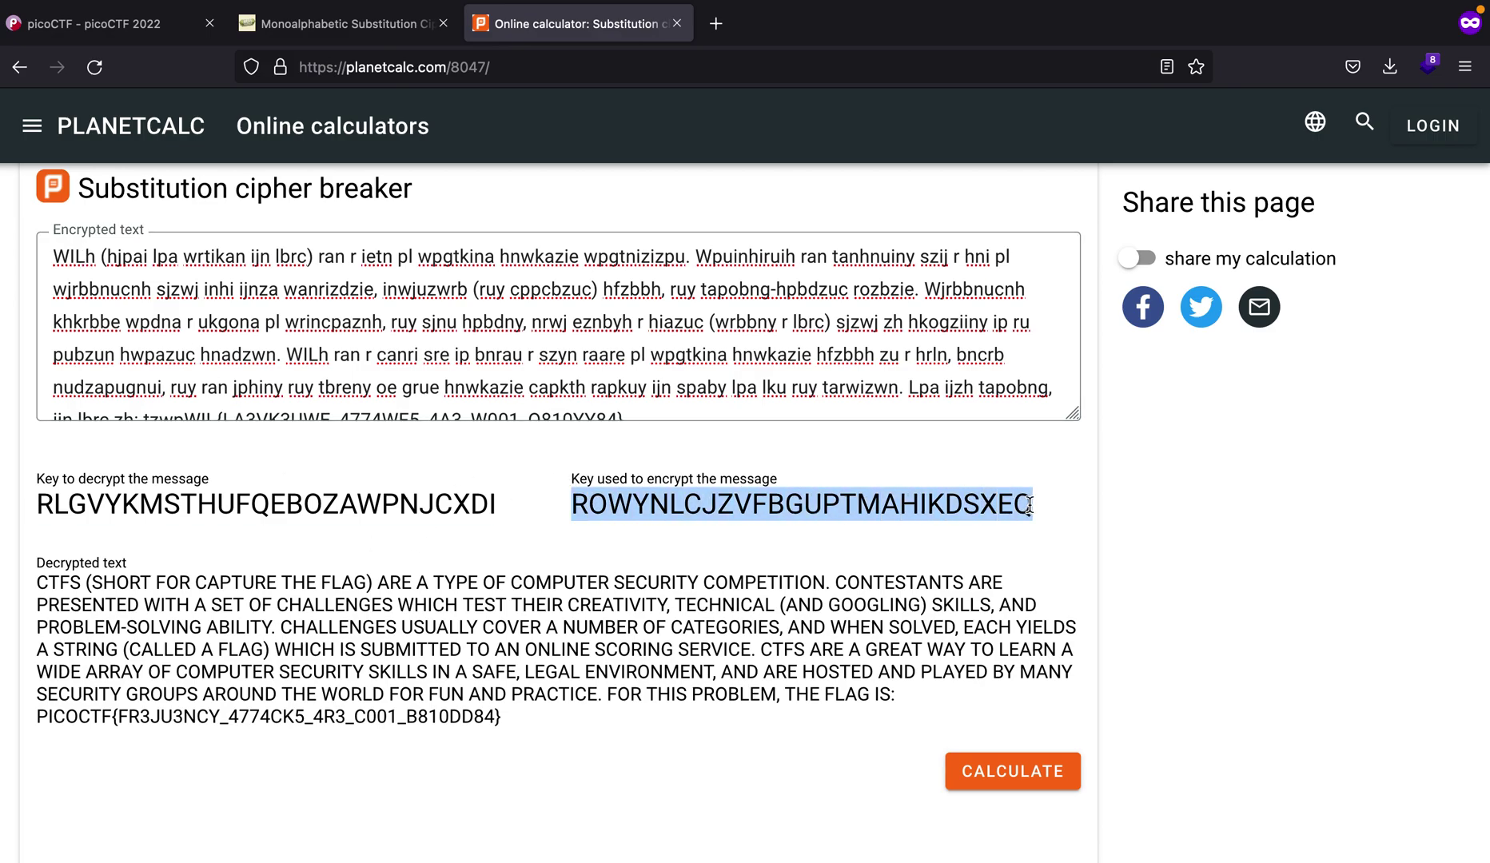
pyautogui.moveTo(564, 716); pyautogui.dragTo(1, 725)
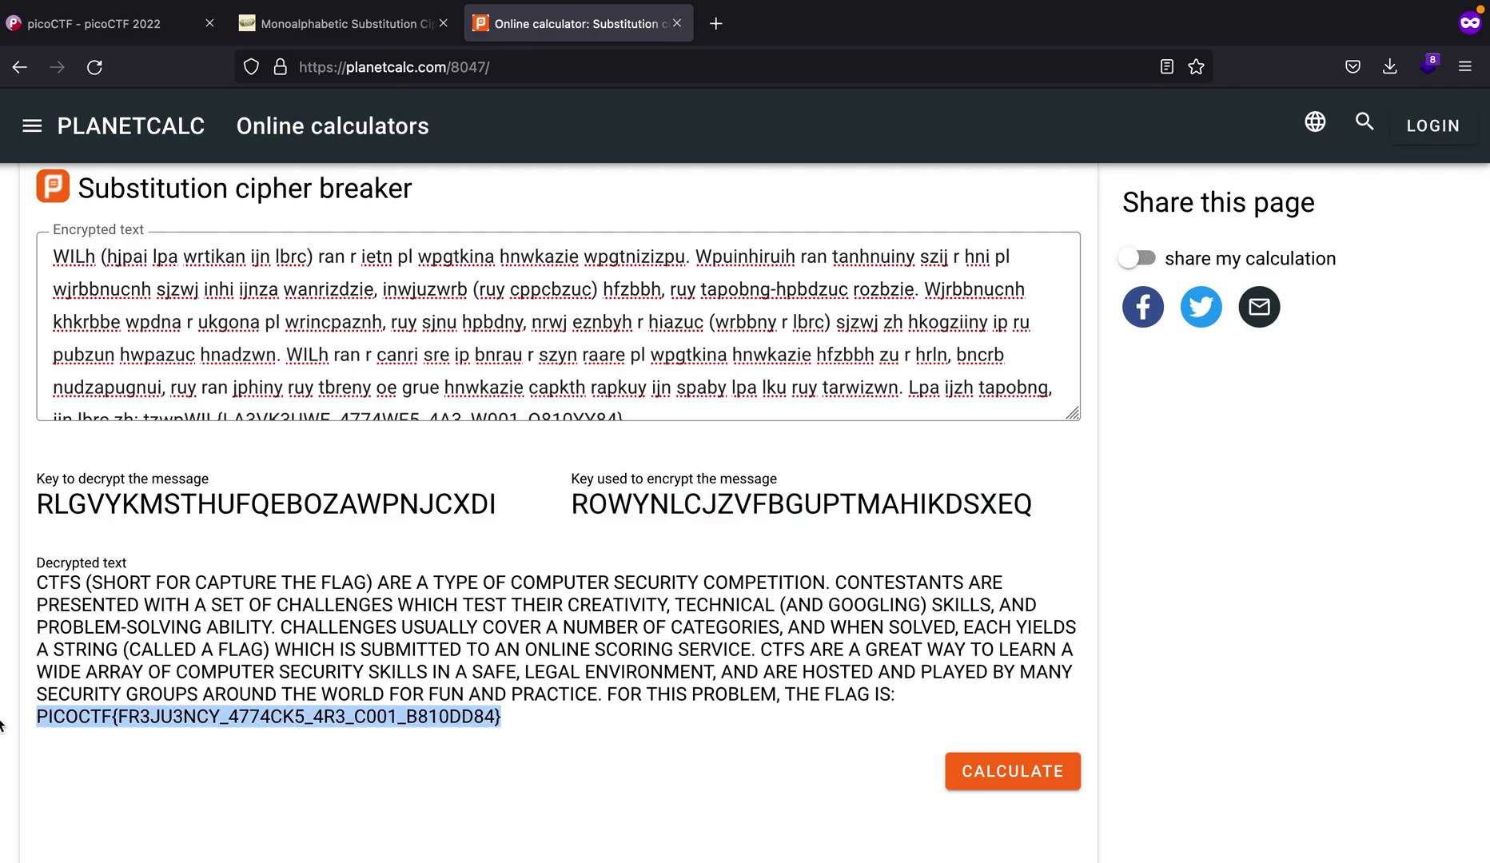
# Step: Open the PlanetCalc cipher breaker page again in a new tab
pyautogui.click(447, 64)
pyautogui.hotkey('ctrl', 'c')
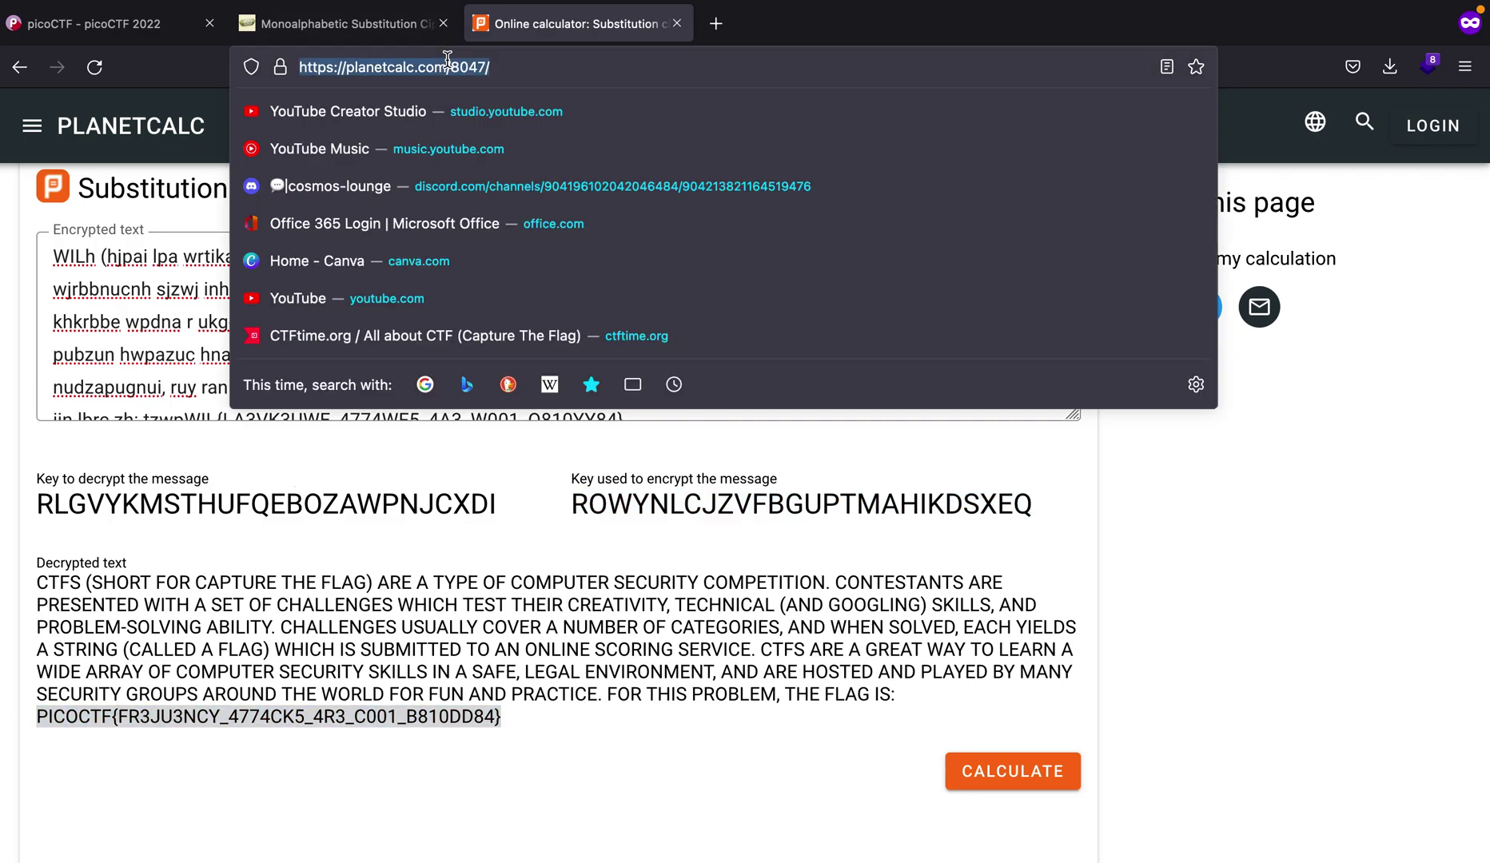
pyautogui.click(716, 24)
pyautogui.hotkey('ctrl', 'v')
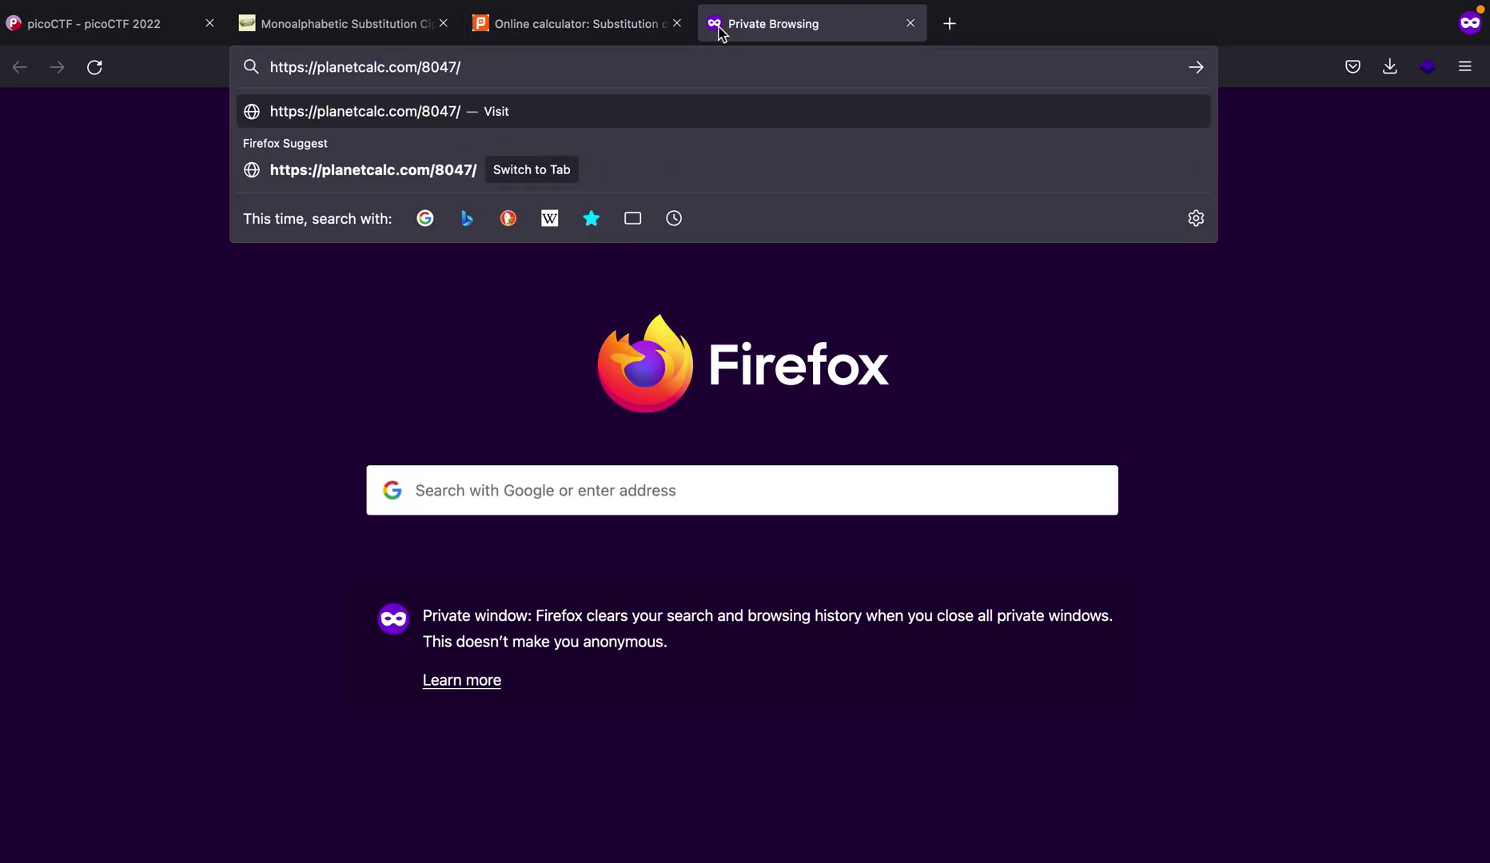
pyautogui.press('Return')
# Step: On picoCTF, close substitution1 and open the substitution2 challenge
pyautogui.hotkey('ctrl', 'Left')
pyautogui.hotkey('ctrl', 'Right')
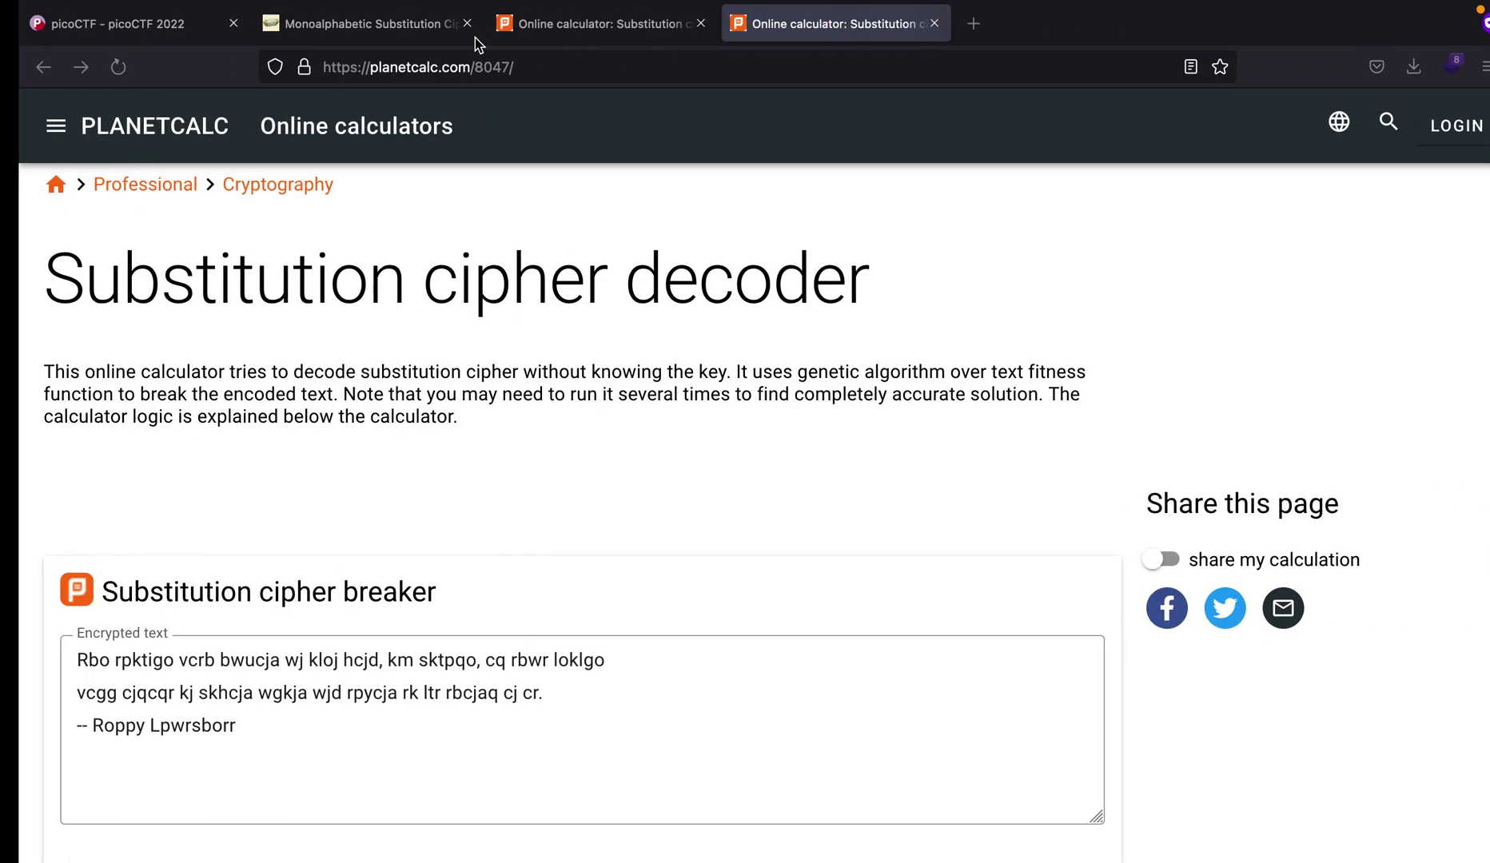
pyautogui.hotkey('ctrl', 'Tab')
pyautogui.click(1082, 350)
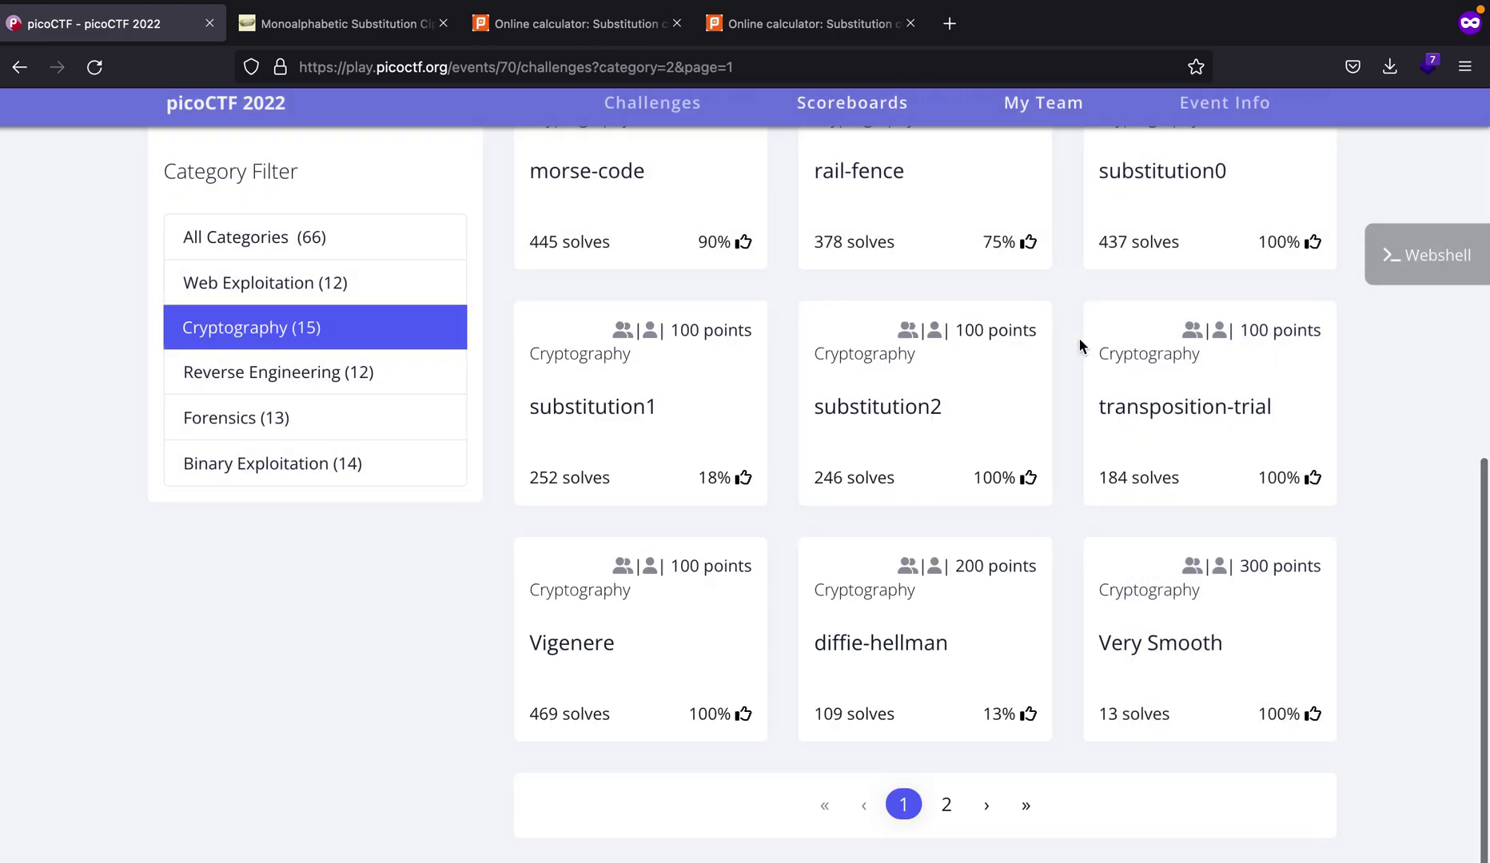
pyautogui.click(927, 447)
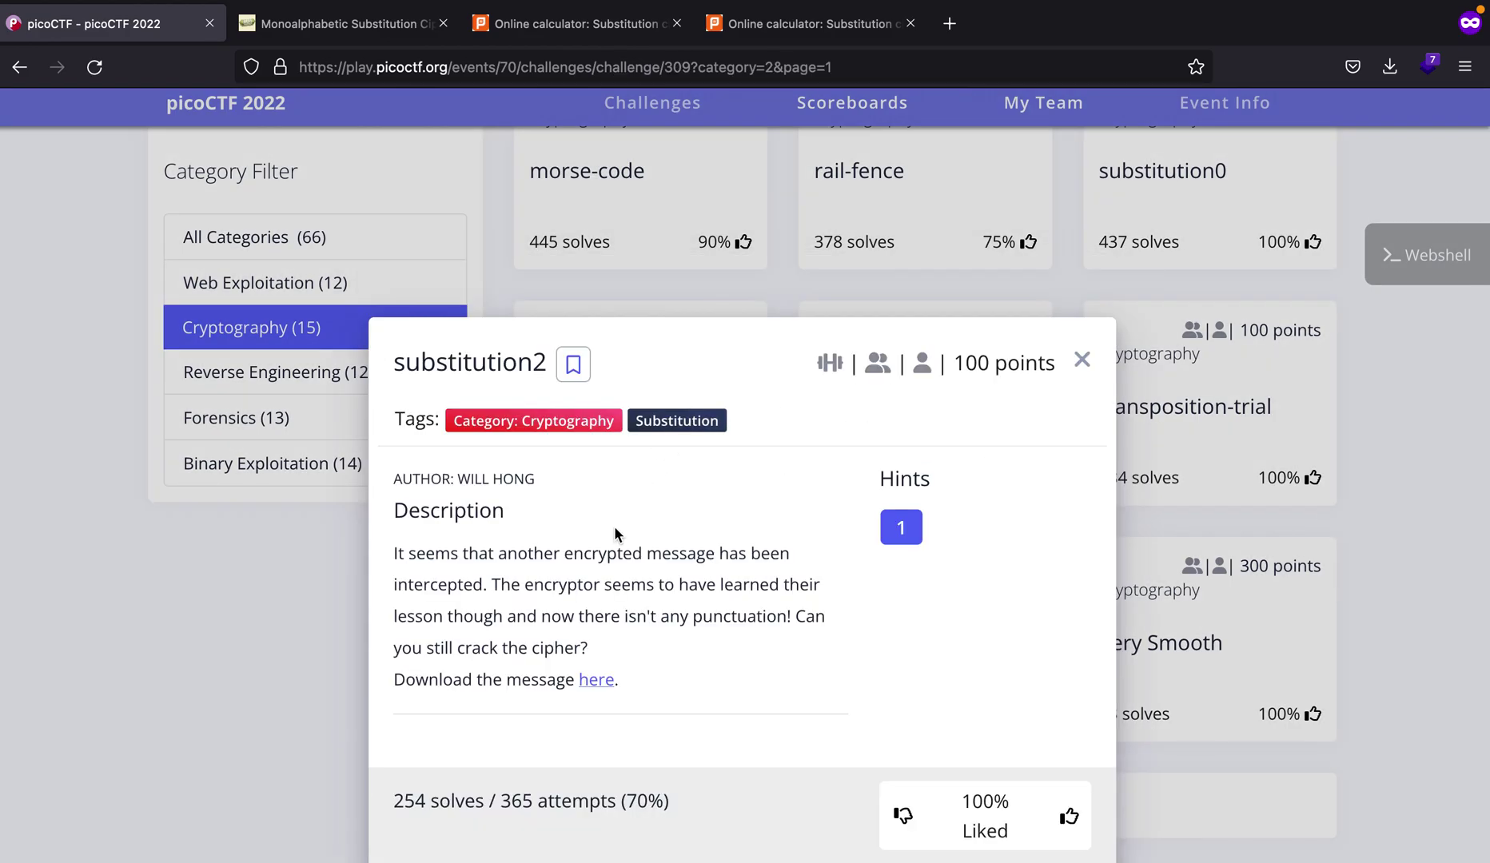
# Step: Print subs2.txt with cat and select its entire ciphertext including the flag
pyautogui.press('super+Tab')
pyautogui.write('c')
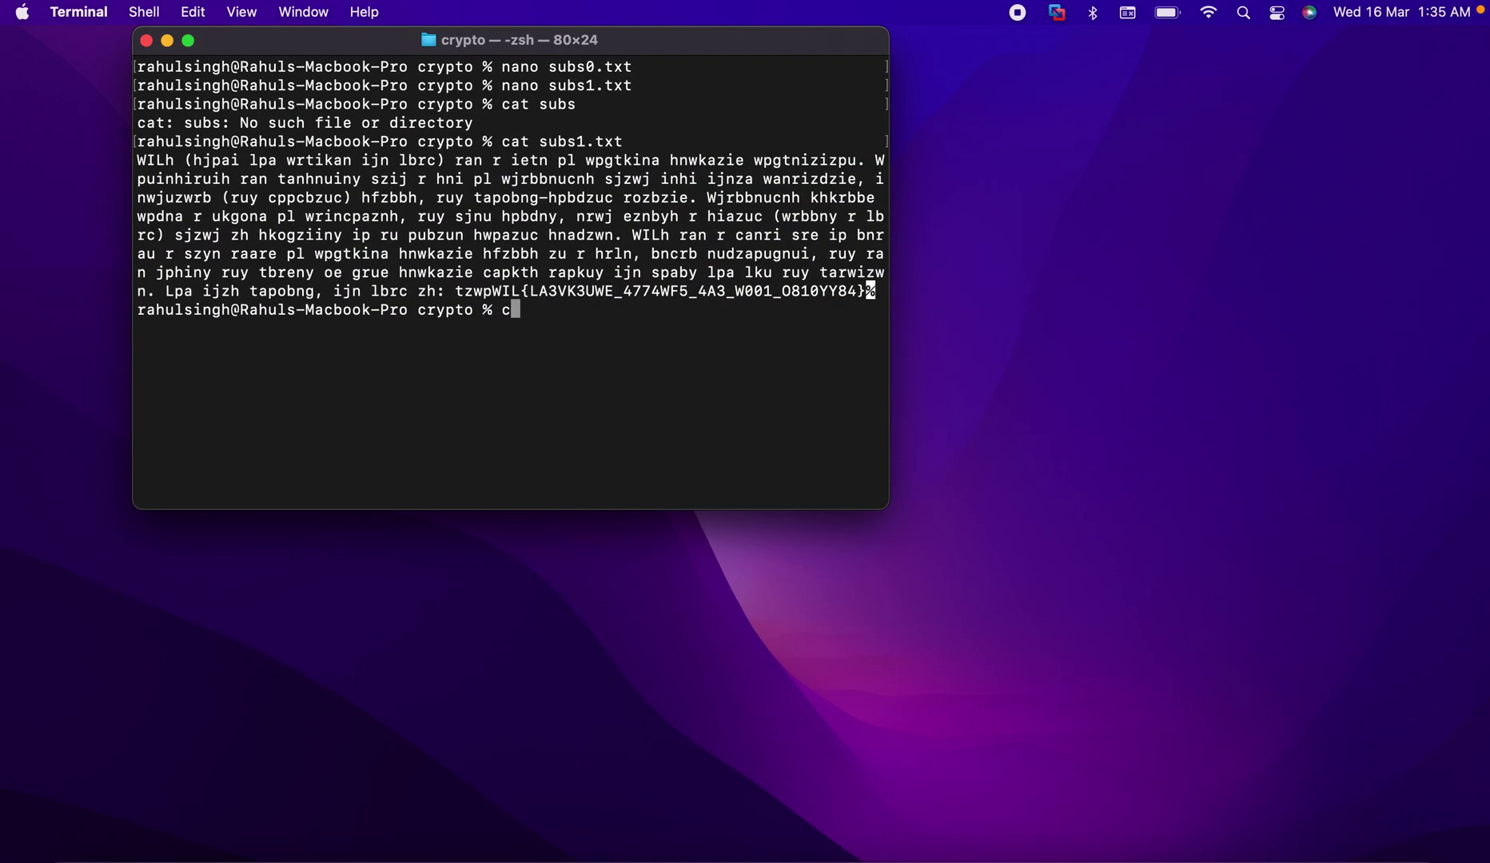
pyautogui.write('at subs2')
pyautogui.press('Tab')
pyautogui.press('Return')
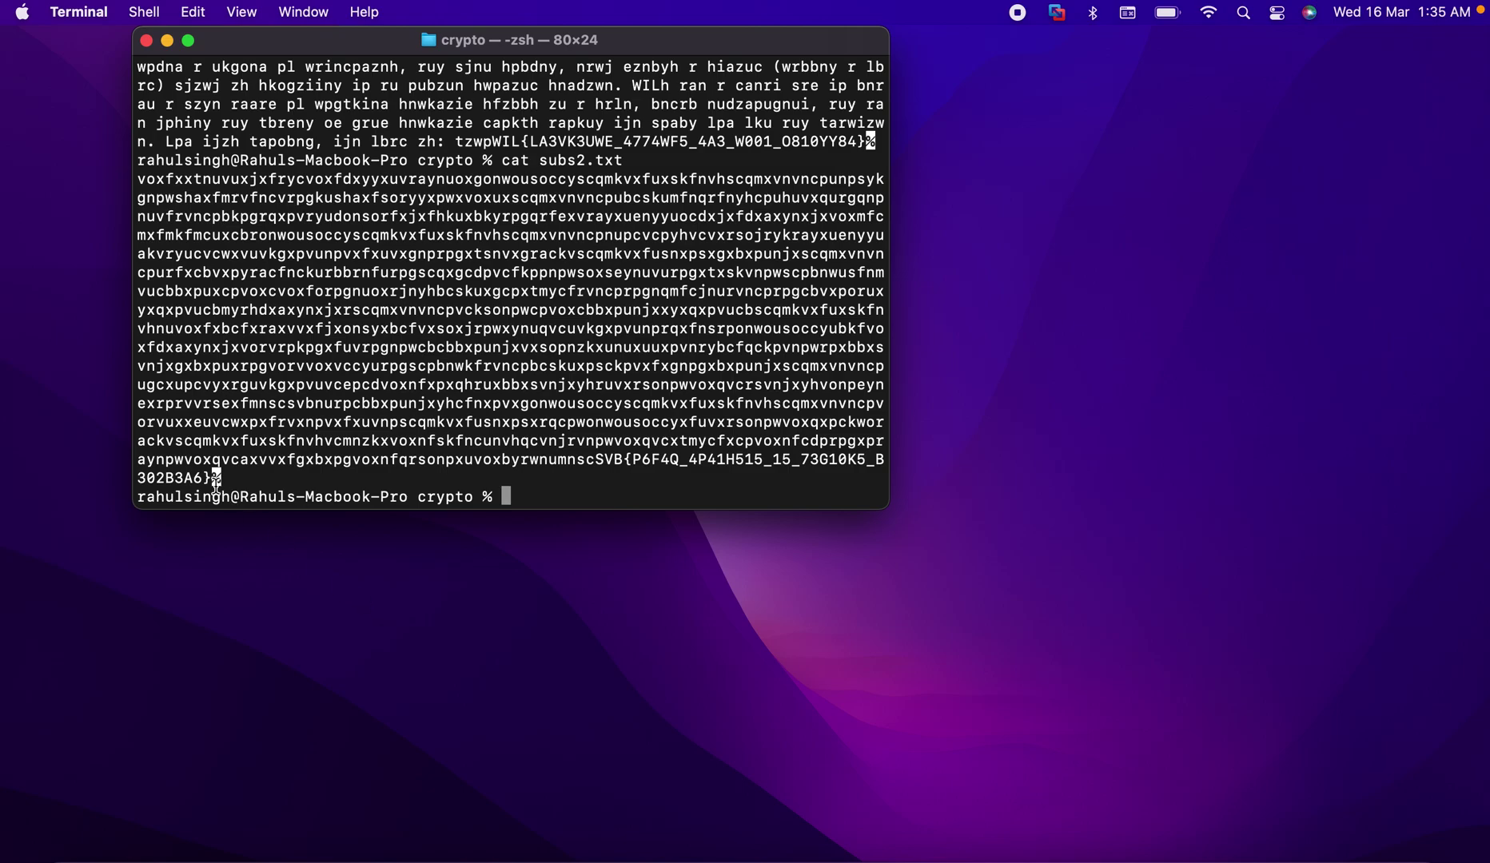
pyautogui.moveTo(209, 482); pyautogui.dragTo(140, 192)
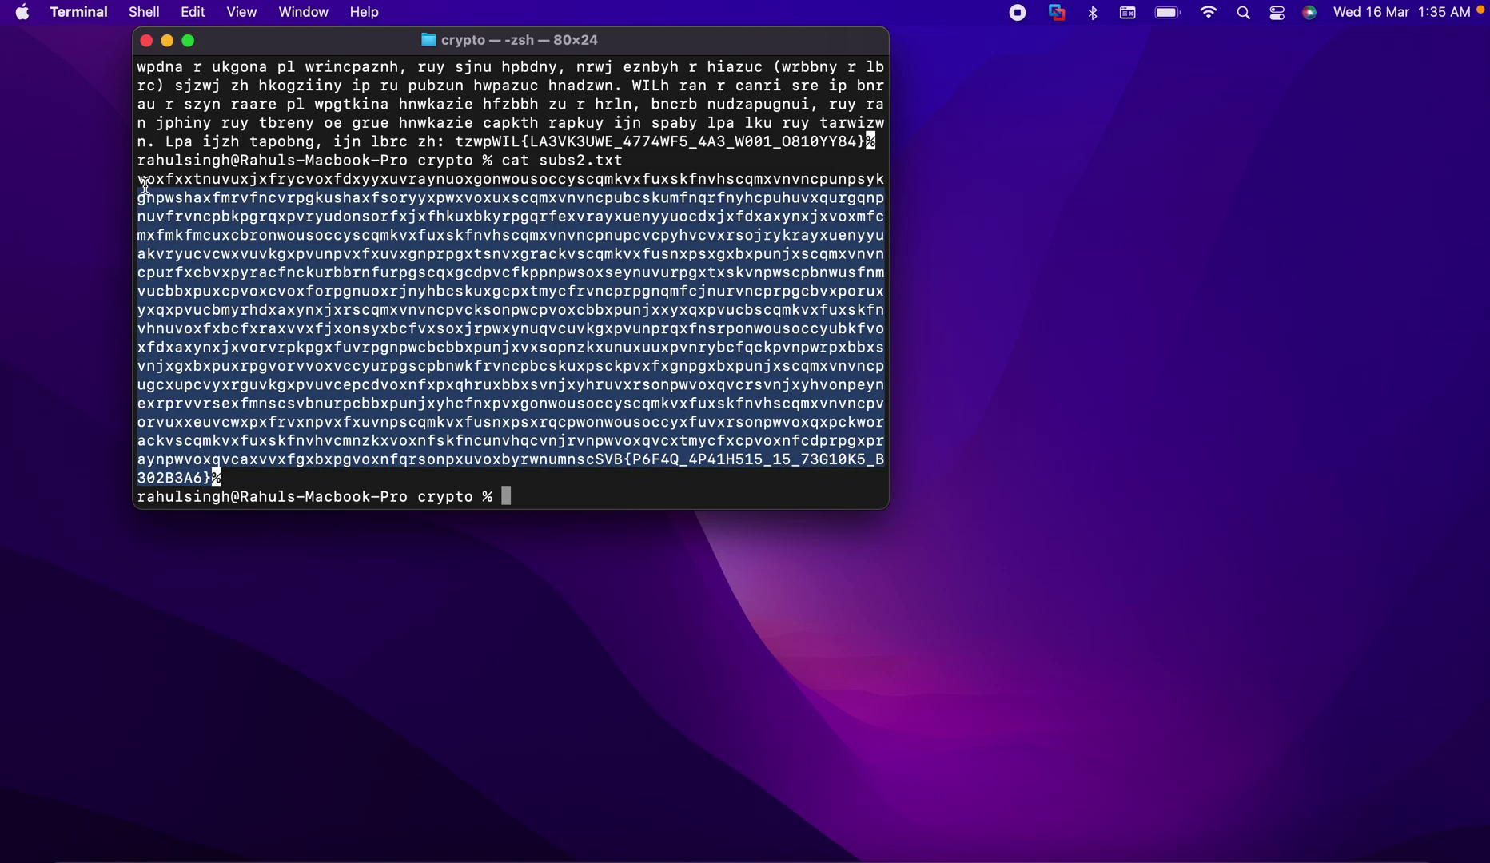
pyautogui.click(171, 192)
pyautogui.moveTo(210, 482); pyautogui.dragTo(126, 179)
pyautogui.press('super+Tab')
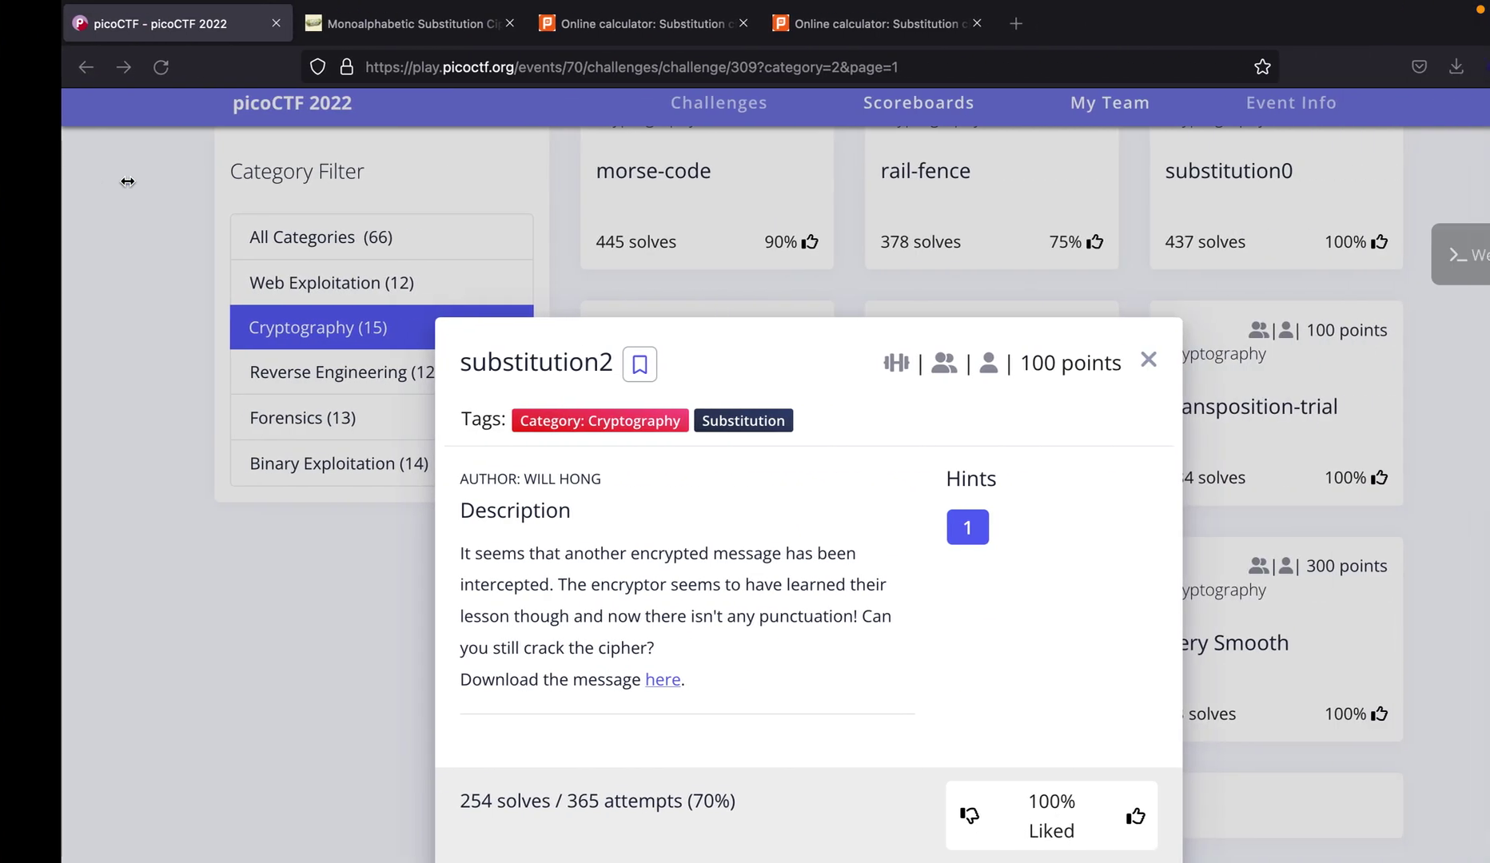
# Step: Run PlanetCalc's breaker on the pasted substitution2 ciphertext and highlight PICOCTF{N6R4M_4N41Y515_15_73D10U5_F302F3B6}
pyautogui.click(751, 20)
pyautogui.scroll(-5, 533, 465)
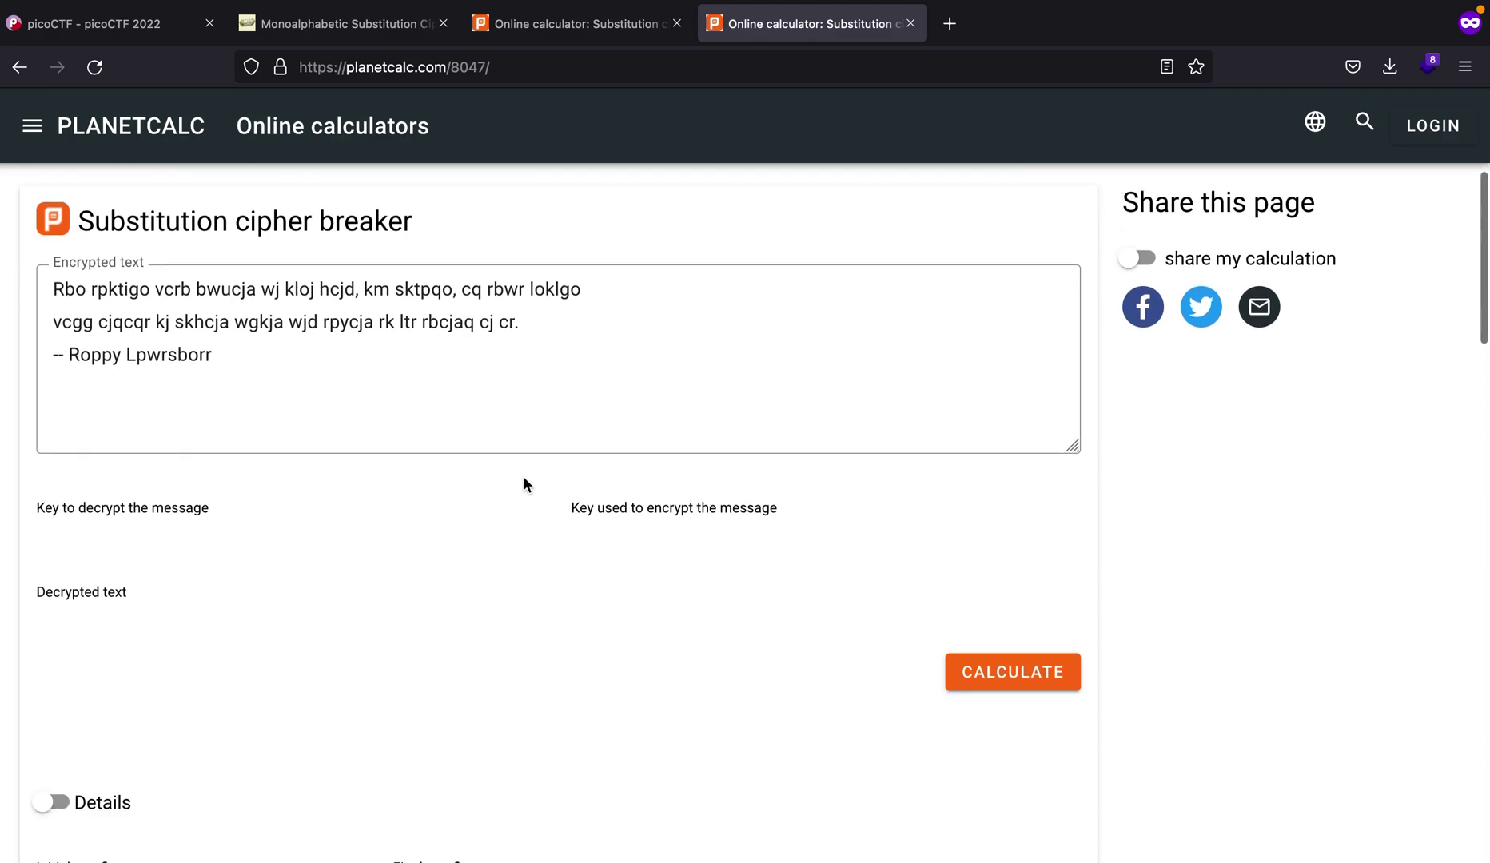
pyautogui.click(582, 323)
pyautogui.press('super+a')
pyautogui.press('super+v')
pyautogui.click(1012, 675)
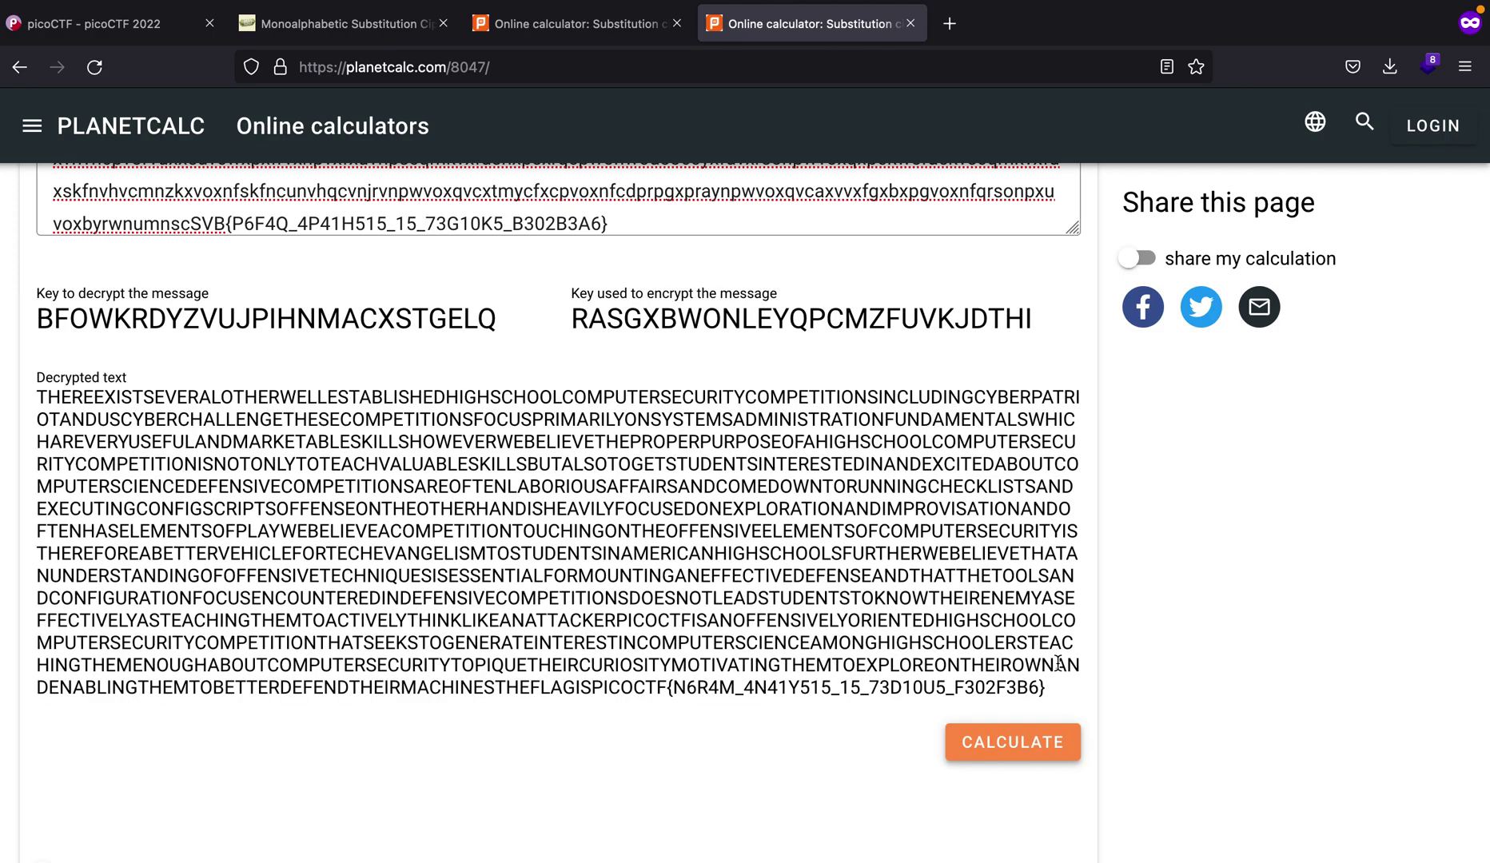
pyautogui.moveTo(1054, 688); pyautogui.dragTo(597, 690)
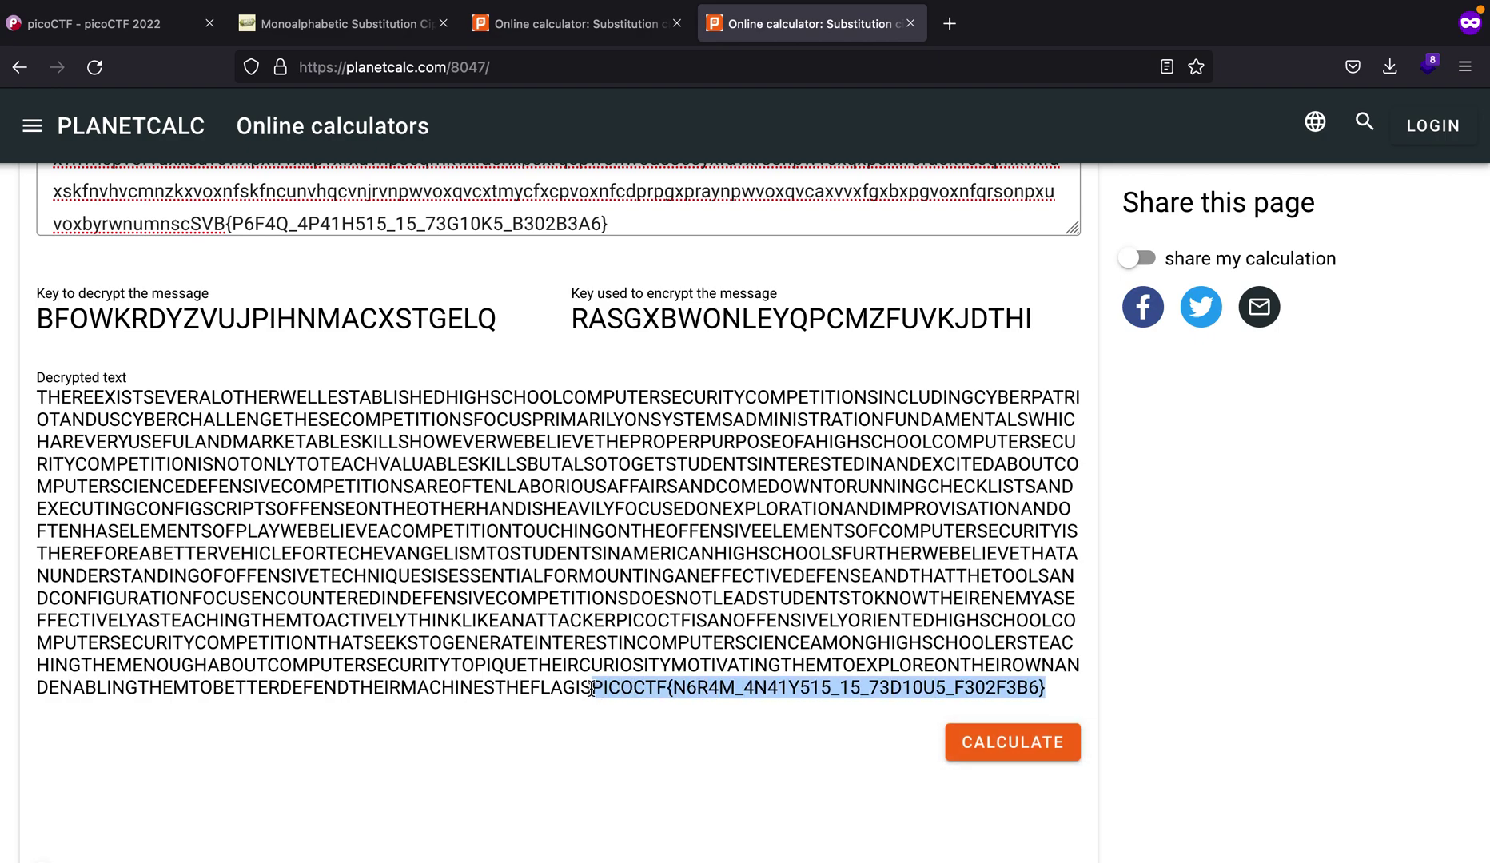